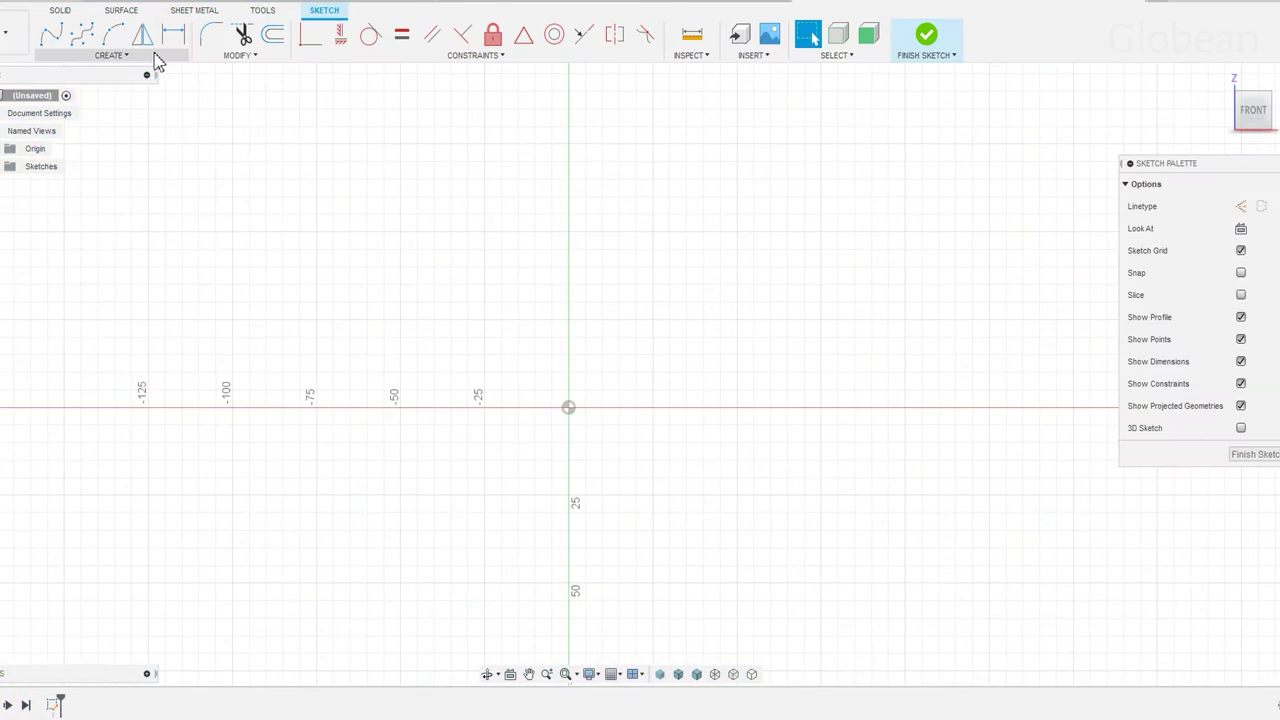
# - Draw an inscribed hexagon centred on the origin
pyautogui.click(150, 56)
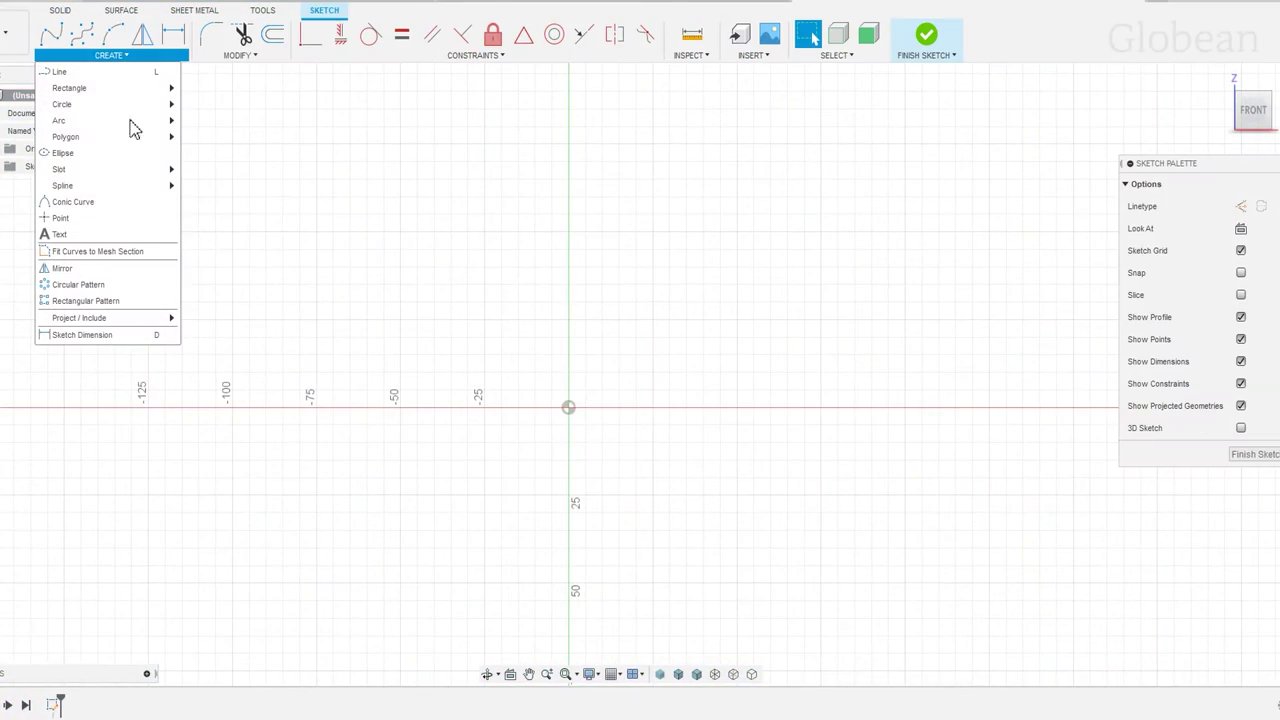
pyautogui.moveTo(66, 136)
pyautogui.click(207, 150)
pyautogui.click(568, 407)
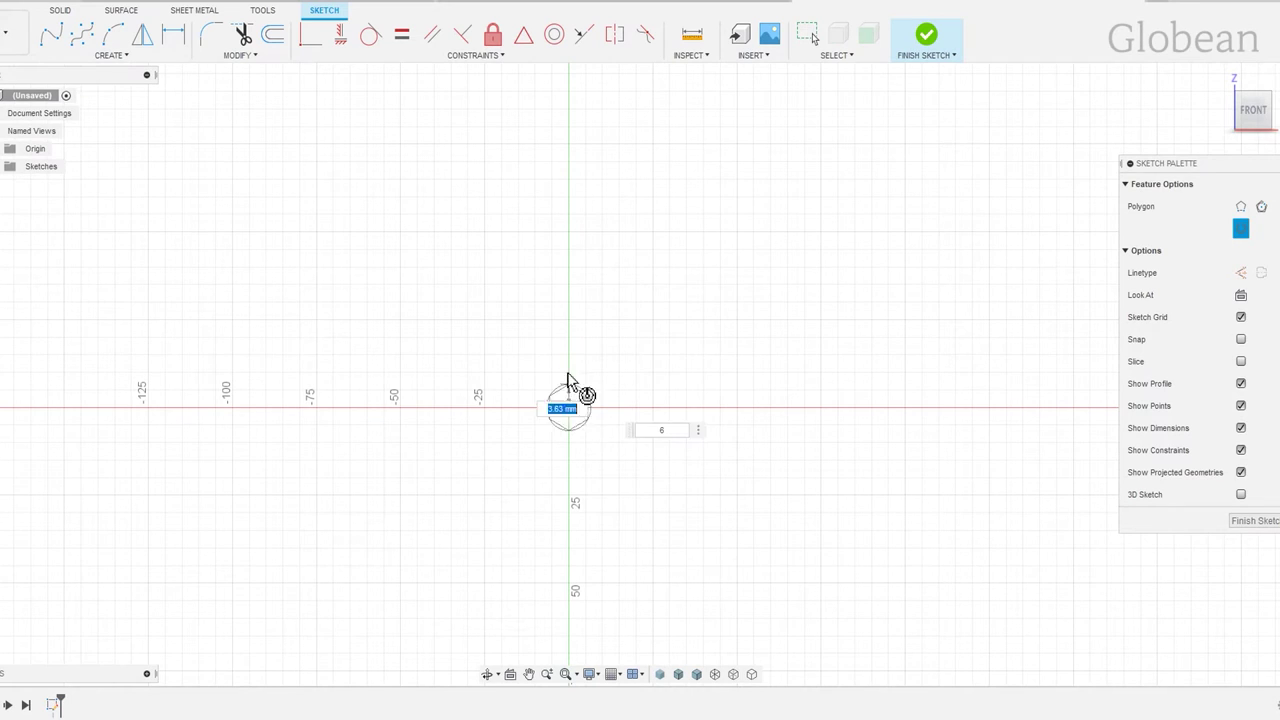
pyautogui.click(569, 236)
# - Draw lines from the top corner to the origin and on to the lower-right corner, dimensioned 100 mm
pyautogui.press('l')
pyautogui.click(569, 236)
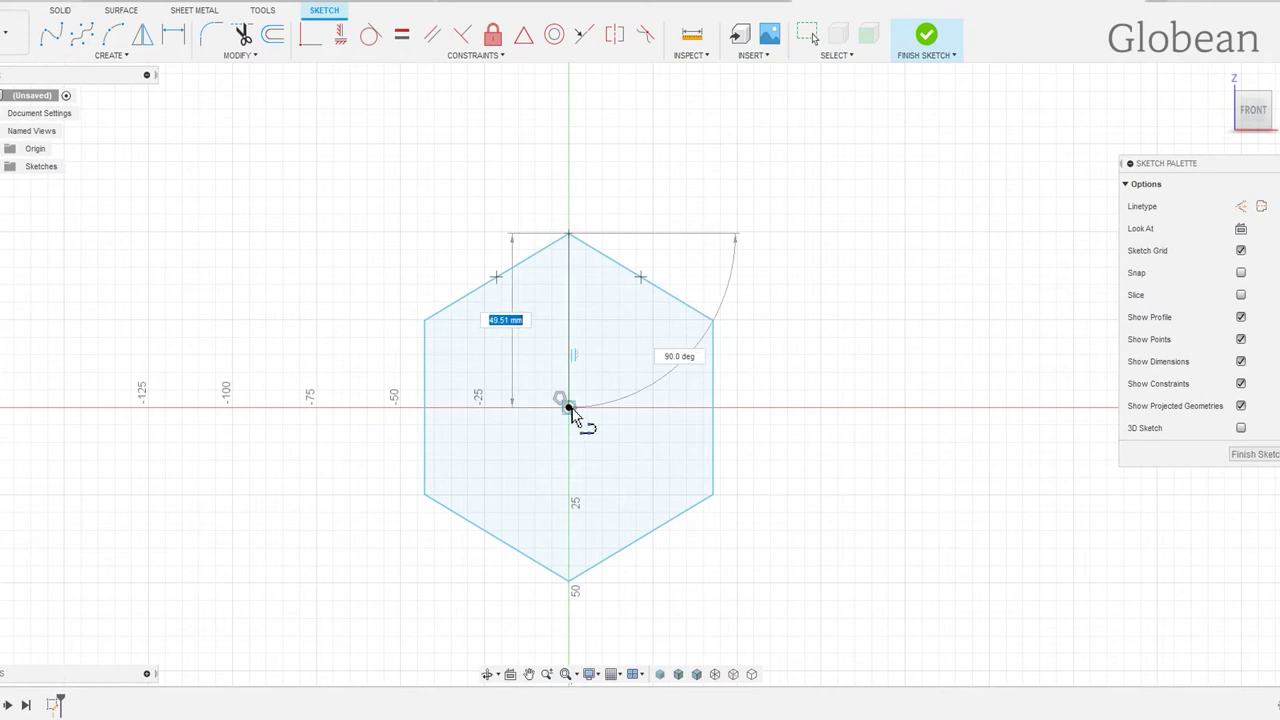
pyautogui.click(568, 407)
pyautogui.click(713, 493)
pyautogui.press('d')
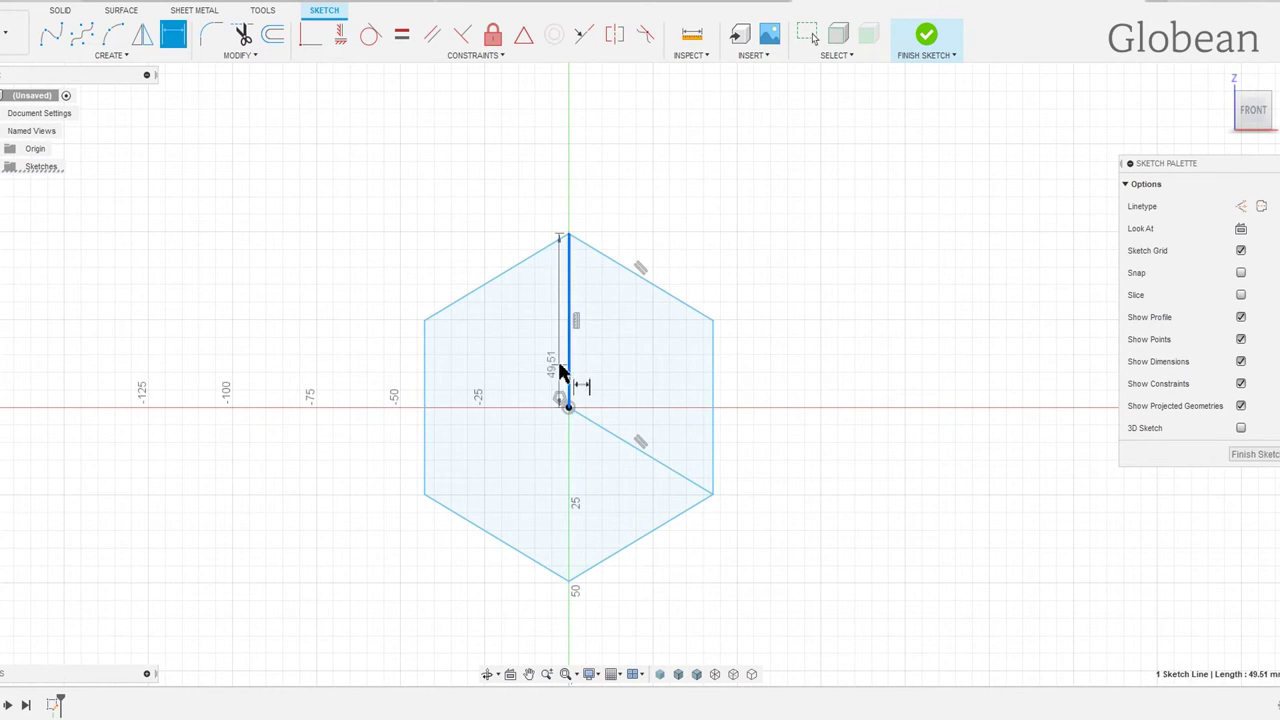
pyautogui.click(561, 370)
pyautogui.write('00')
pyautogui.press('Return')
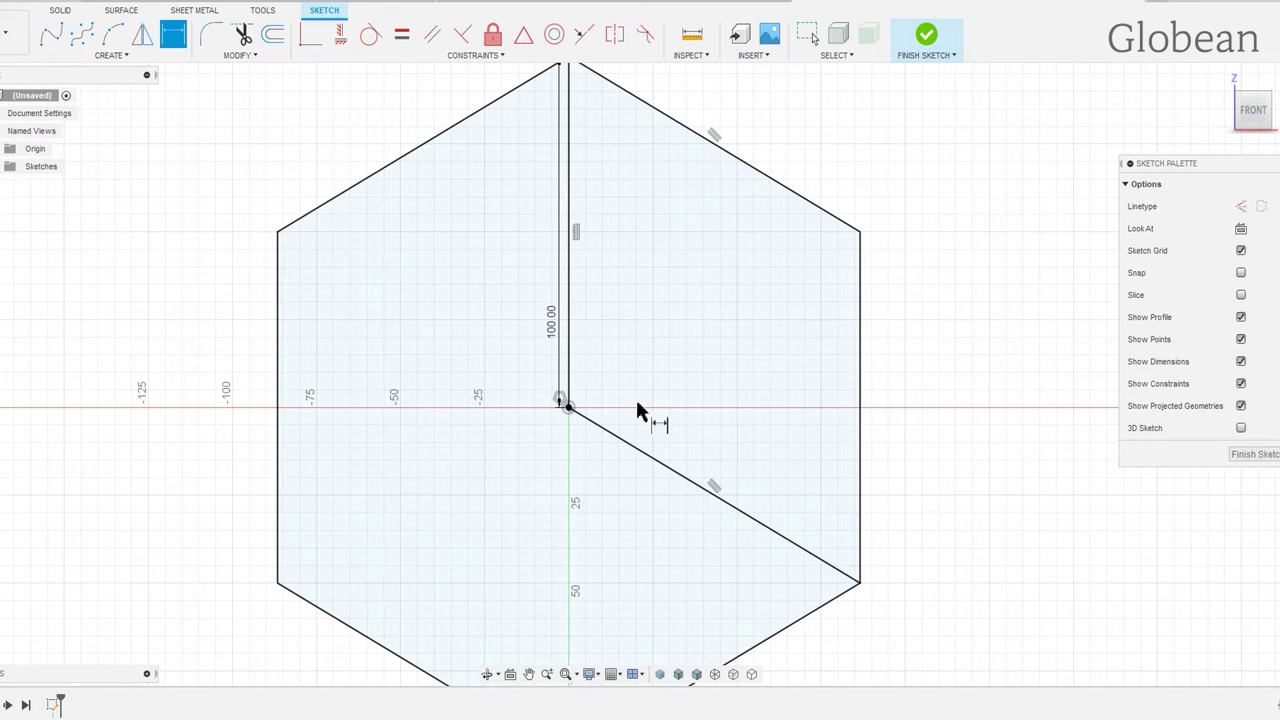
# - Add a vertical step line on the upper-right edge, equal in length to the sloped line
pyautogui.click(714, 148)
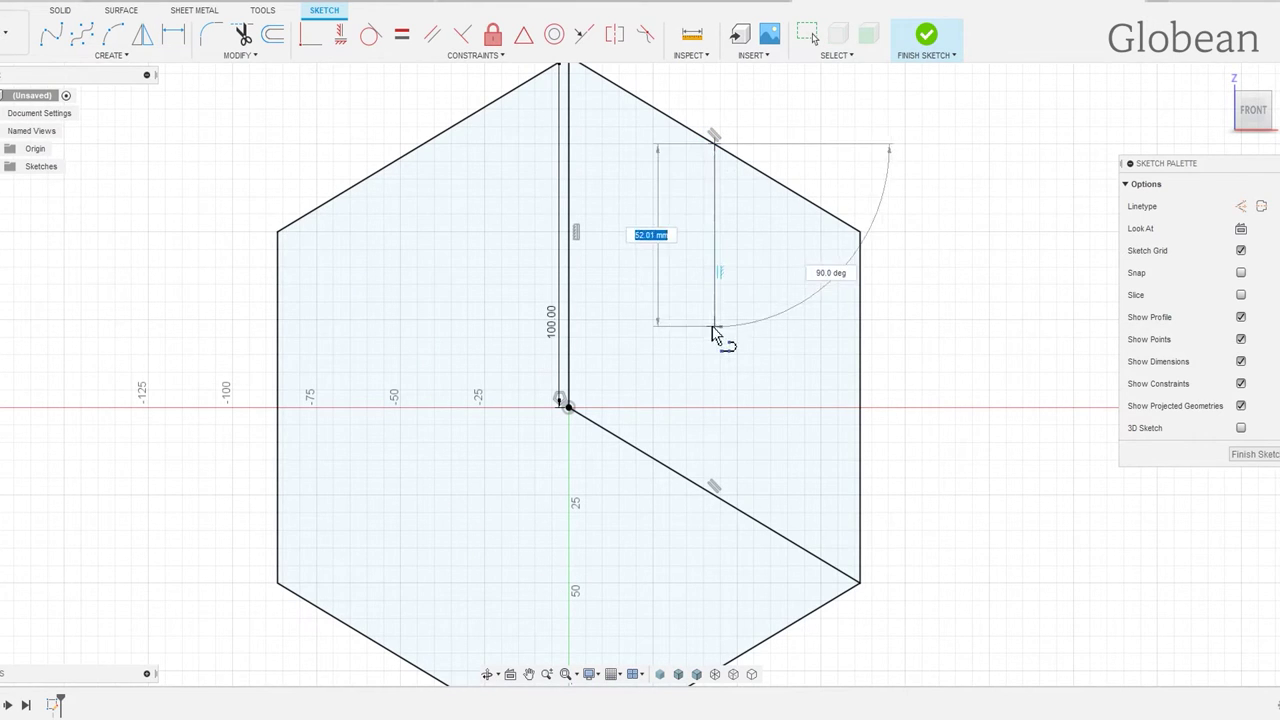
pyautogui.click(714, 327)
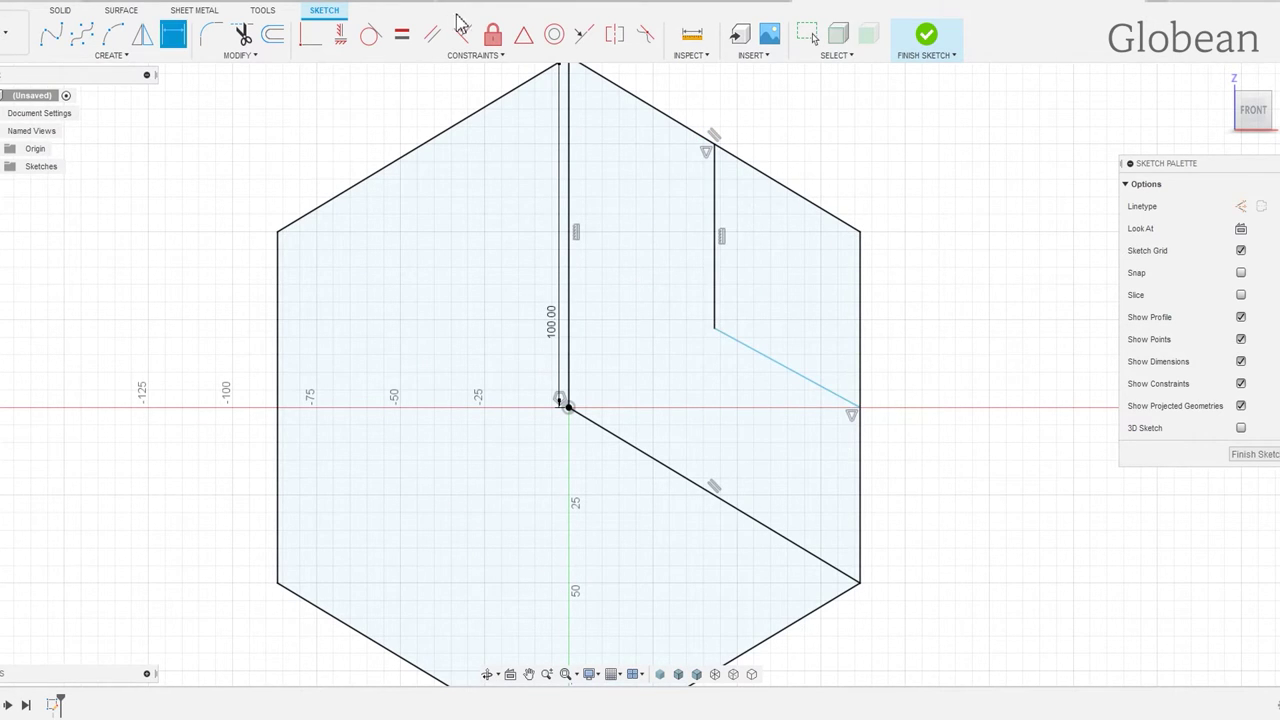
pyautogui.click(401, 34)
pyautogui.click(714, 285)
pyautogui.click(765, 357)
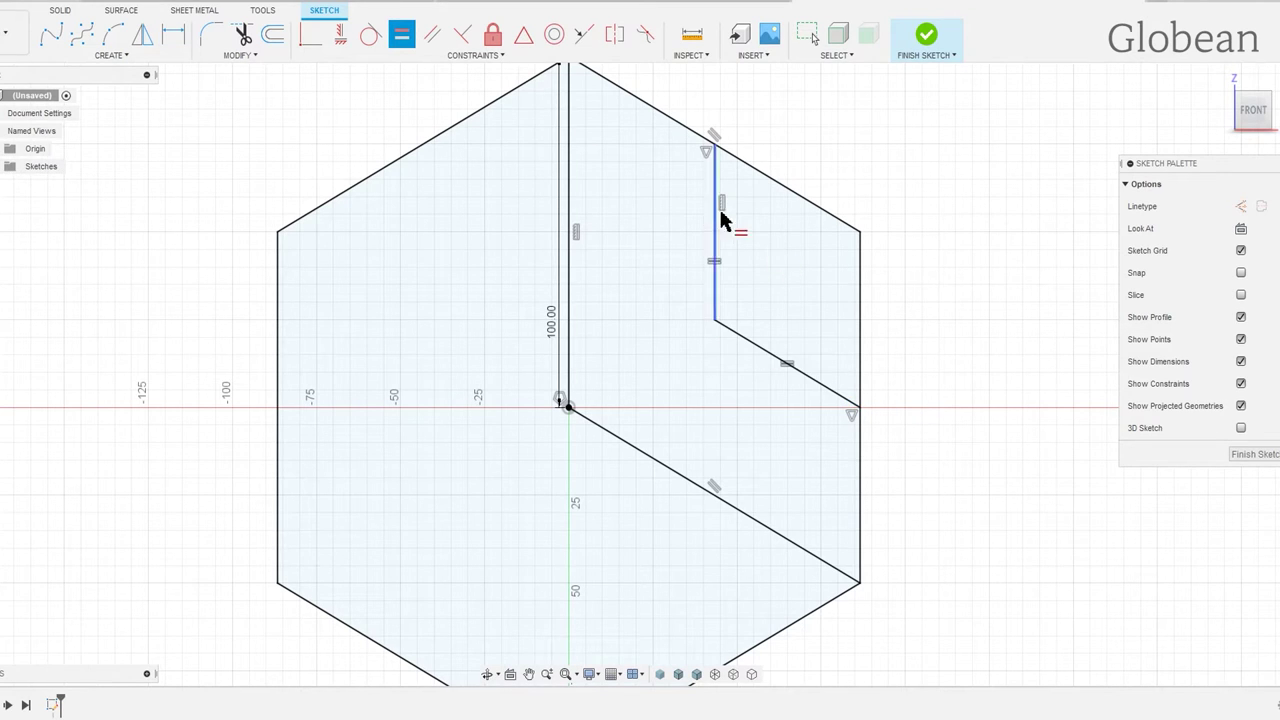
# - Draw a three-point arc from the upper-right edge to the right edge
pyautogui.click(113, 34)
pyautogui.click(653, 107)
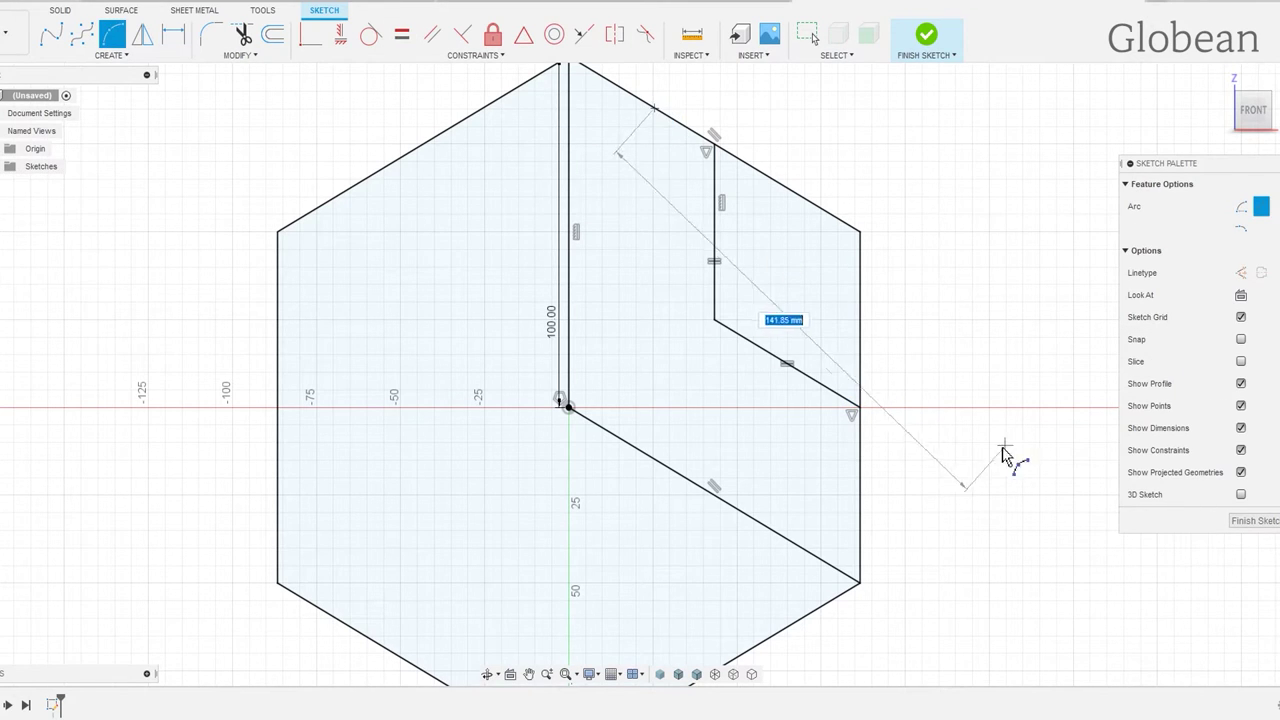
pyautogui.click(865, 488)
pyautogui.click(828, 432)
# - Dimension both arc ends 30 mm from the hexagon corners
pyautogui.press('d')
pyautogui.click(862, 486)
pyautogui.click(858, 408)
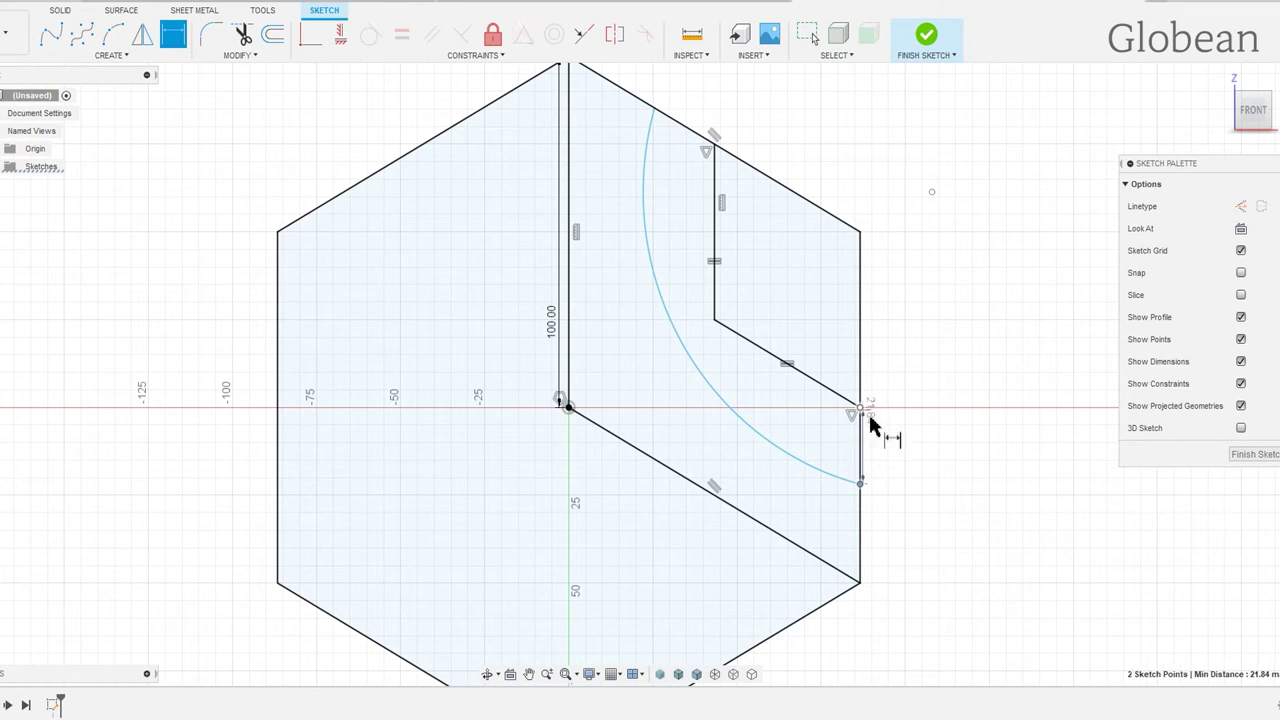
pyautogui.click(890, 440)
pyautogui.write('30')
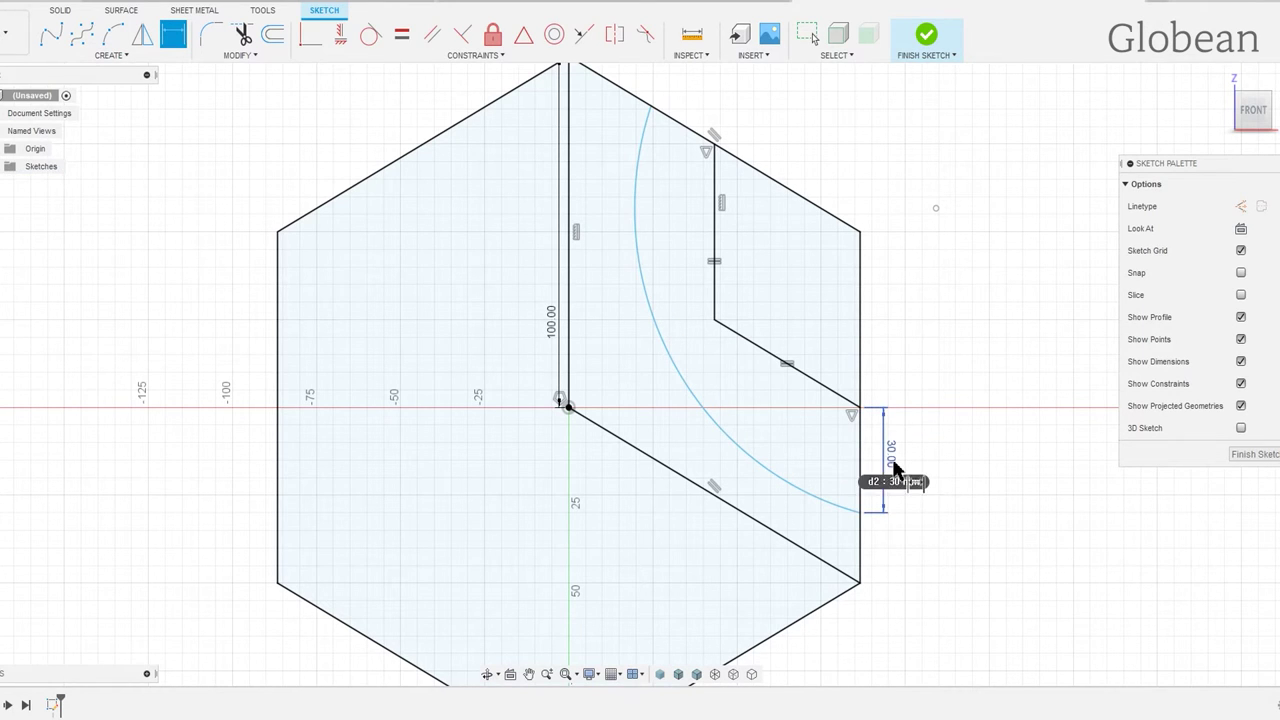
pyautogui.click(685, 124)
pyautogui.click(717, 122)
pyautogui.press('Return')
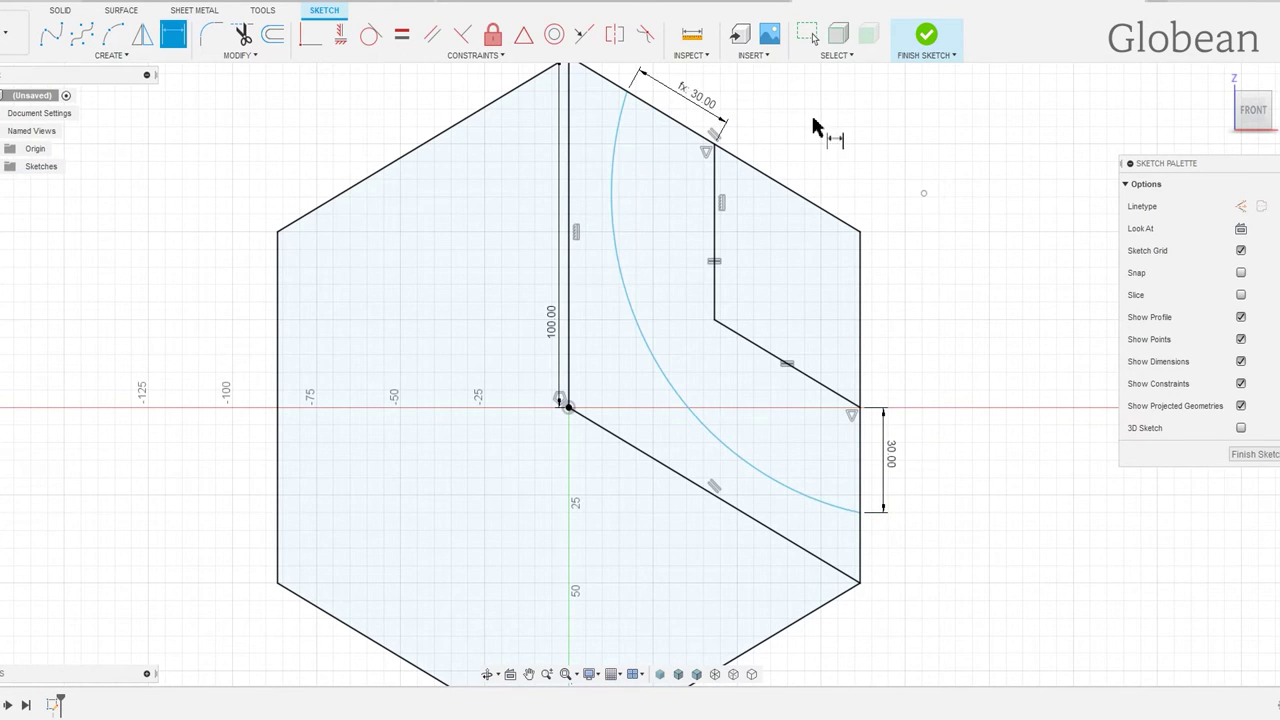
# - Give the arc an R114 radius dimension and finish the sketch
pyautogui.press('r')
pyautogui.press('d')
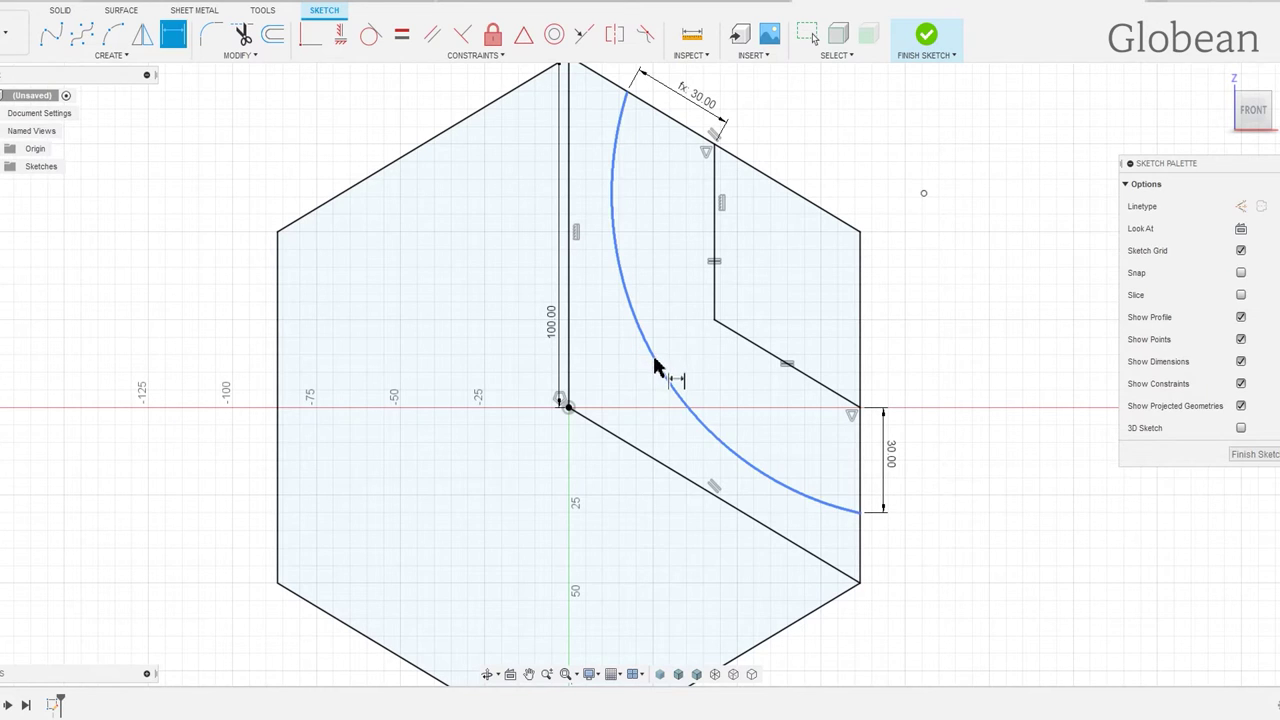
pyautogui.click(648, 358)
pyautogui.click(652, 368)
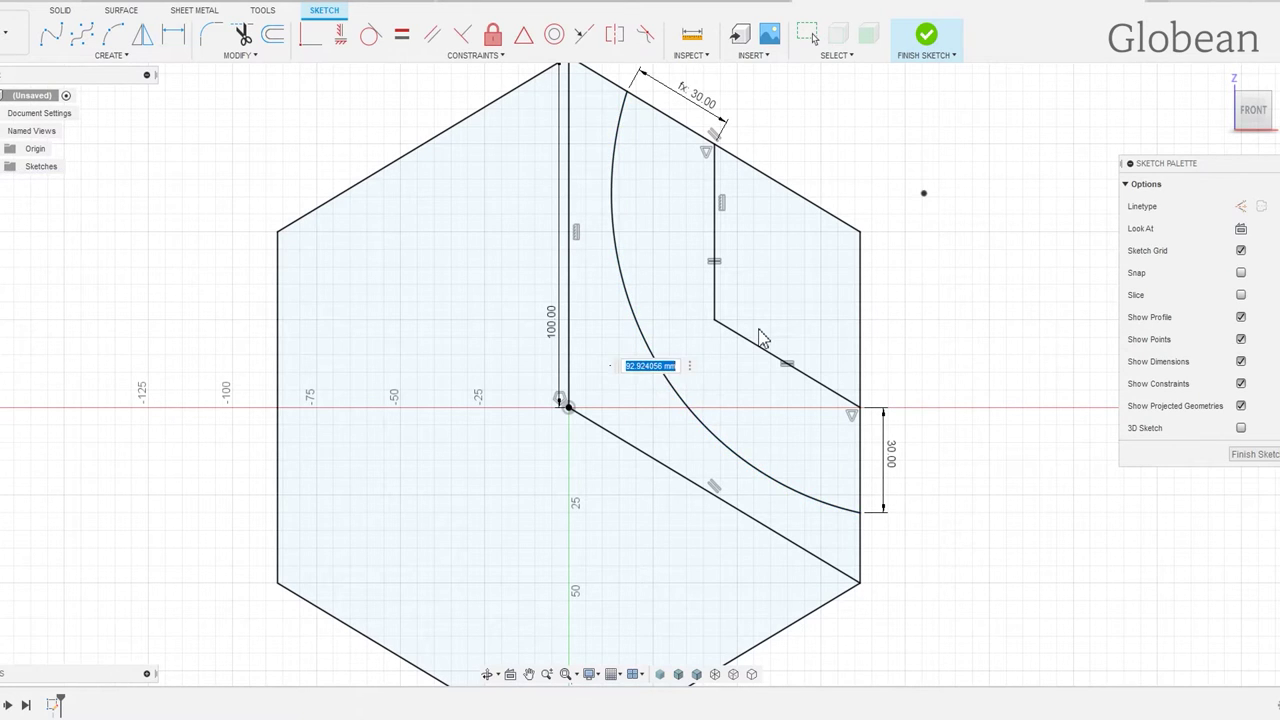
pyautogui.click(926, 42)
# - Extrude the L-shaped strip profiles into a thin plate
pyautogui.moveTo(906, 180)
pyautogui.keyDown('shift'); pyautogui.mouseDown(button='middle')
pyautogui.moveTo(957, 266)
pyautogui.moveTo(670, 318)
pyautogui.mouseUp(button='middle'); pyautogui.keyUp('shift')
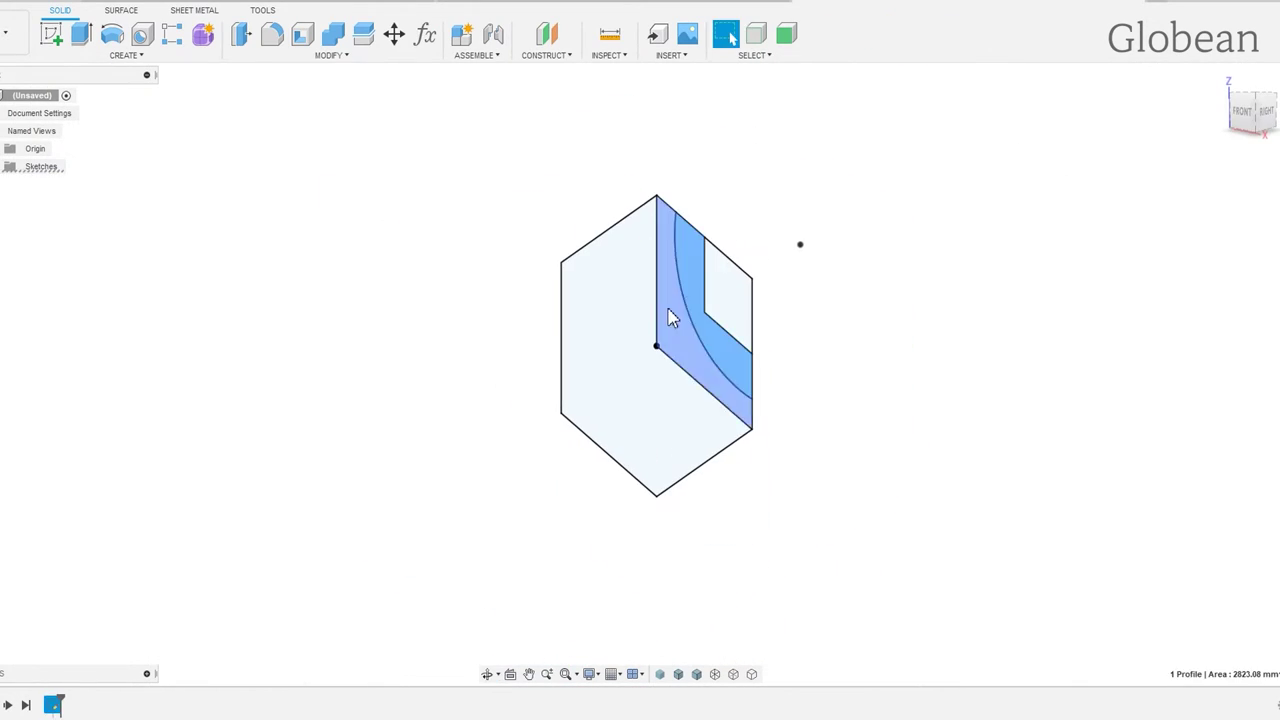
pyautogui.click(688, 338)
pyautogui.press('e')
pyautogui.moveTo(706, 323); pyautogui.dragTo(806, 365)
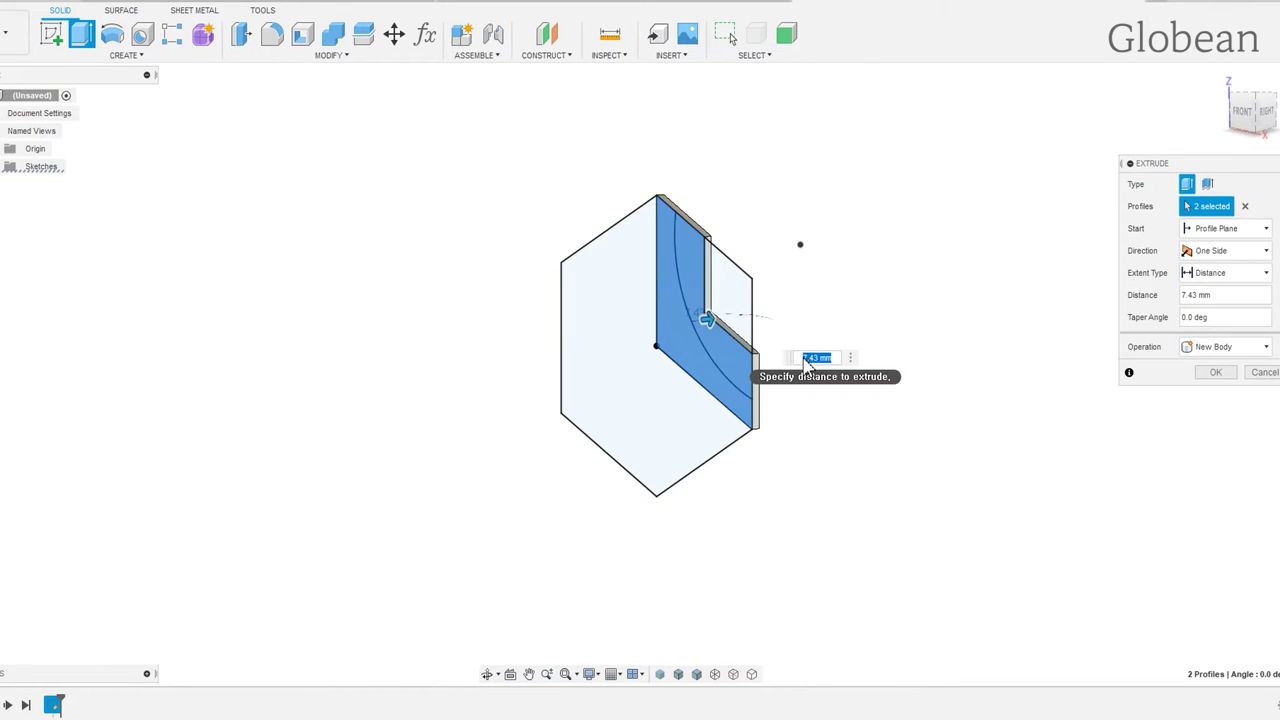
pyautogui.press('Return')
# - Split the plate's top and right end faces using Sketch1's arc
pyautogui.click(121, 11)
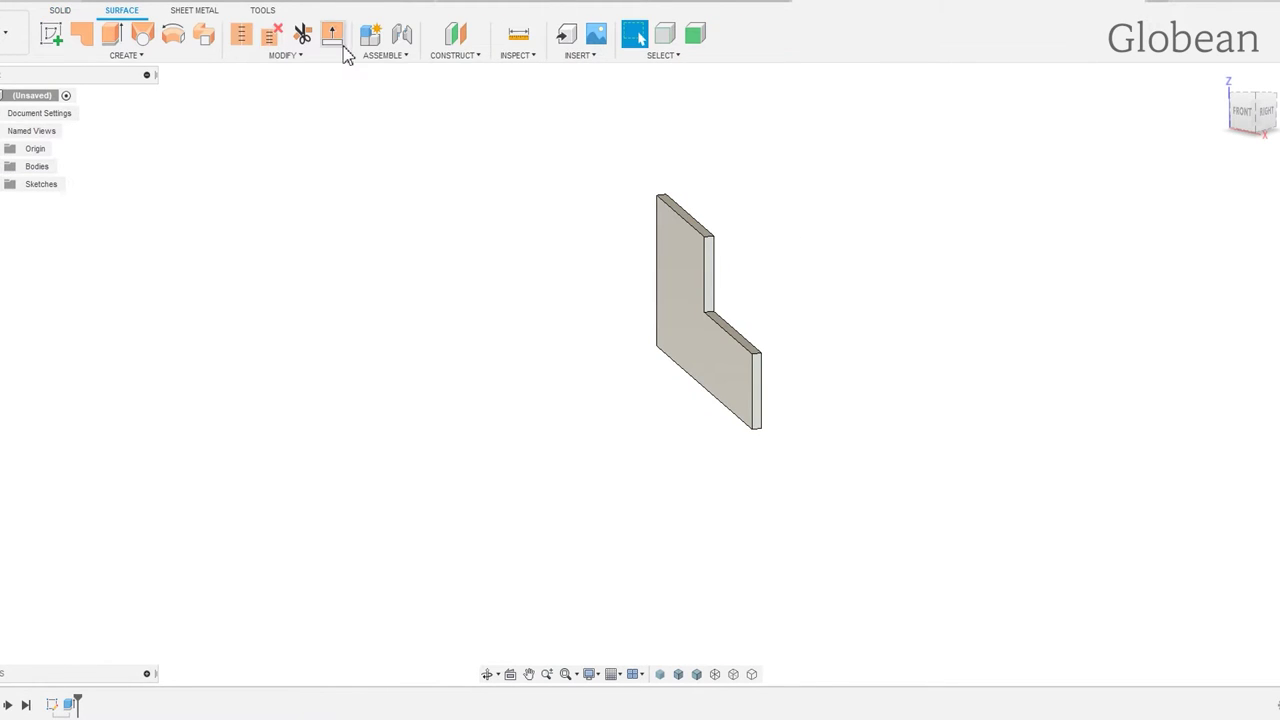
pyautogui.click(707, 350)
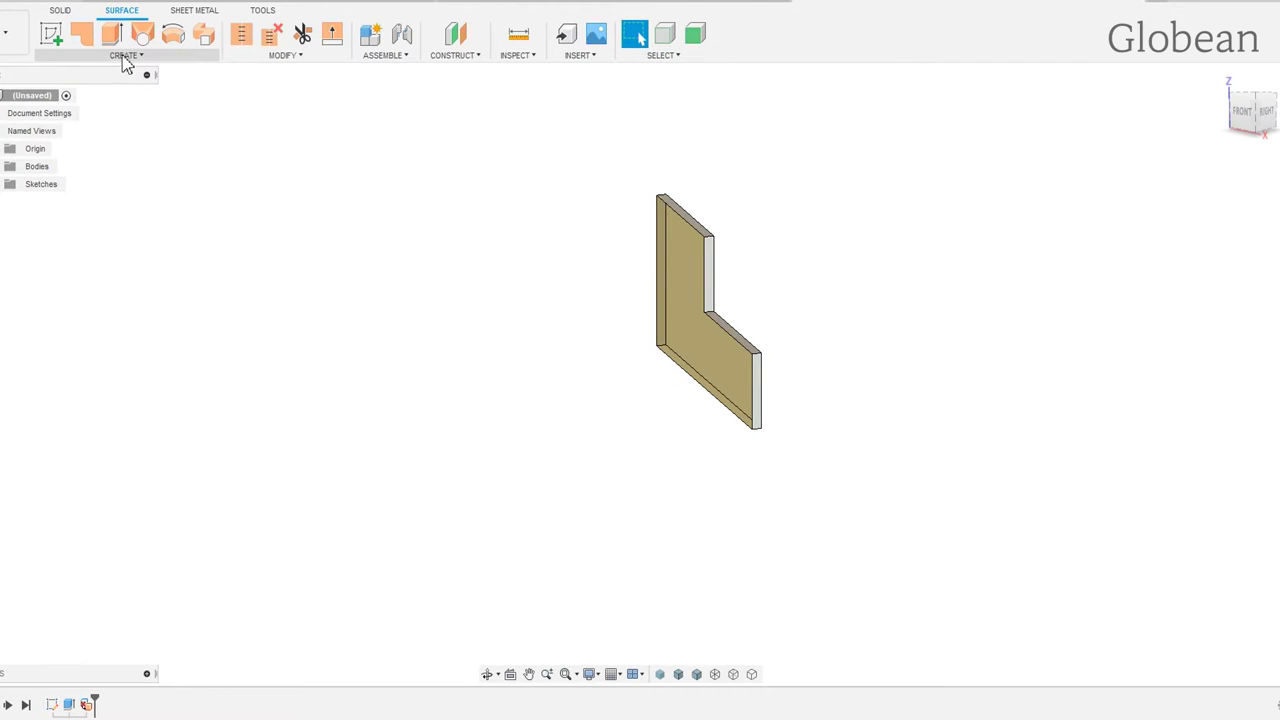
pyautogui.click(285, 55)
pyautogui.click(263, 240)
pyautogui.scroll(3, 690, 222)
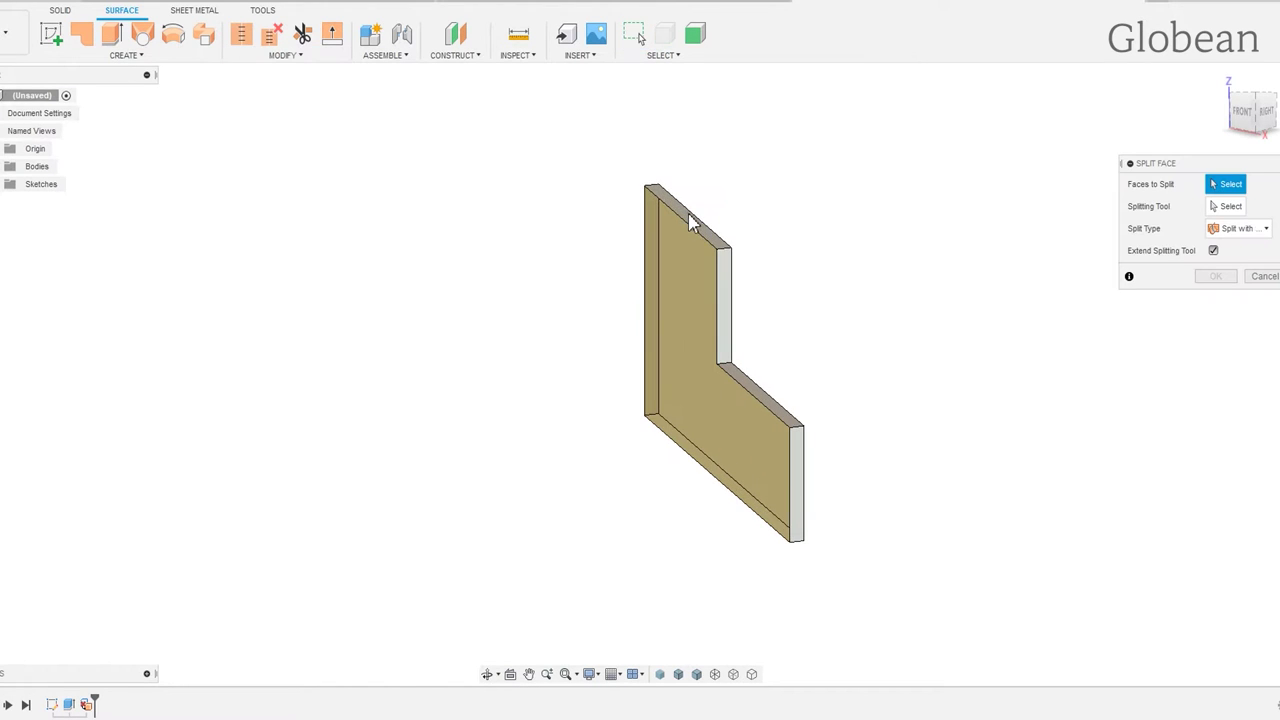
pyautogui.click(695, 228)
pyautogui.click(798, 495)
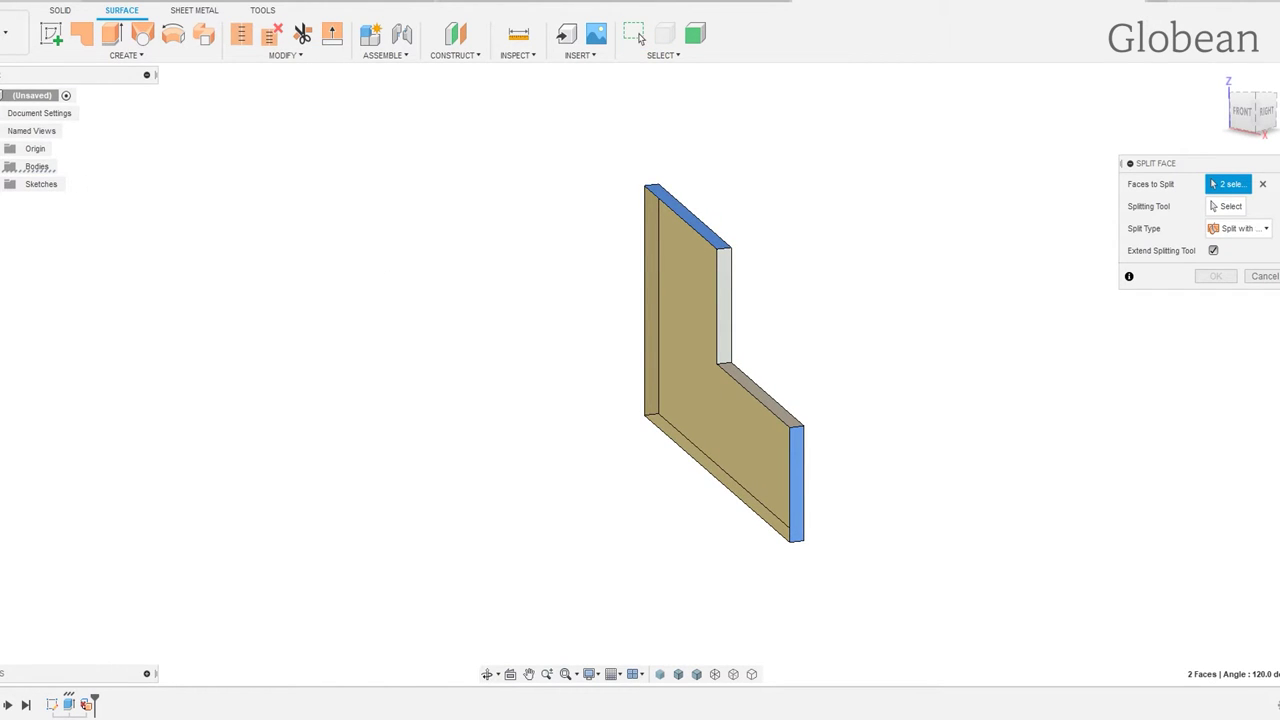
pyautogui.click(3, 166)
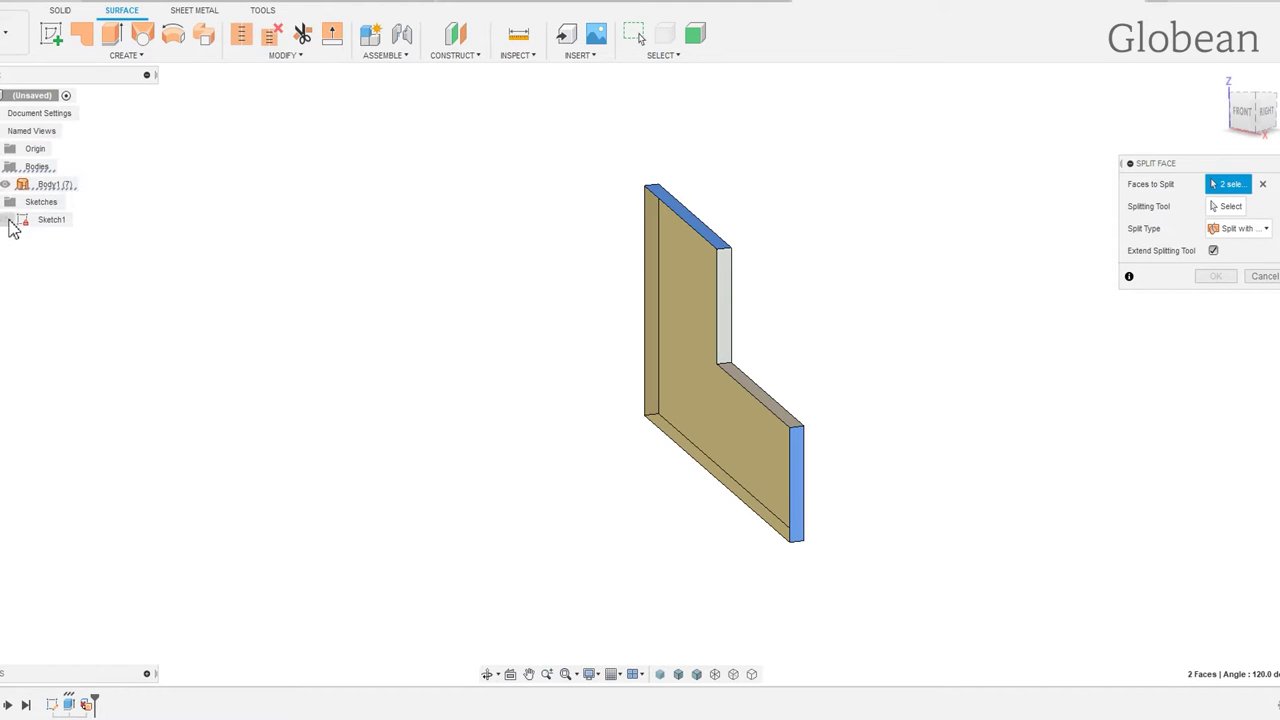
pyautogui.click(8, 221)
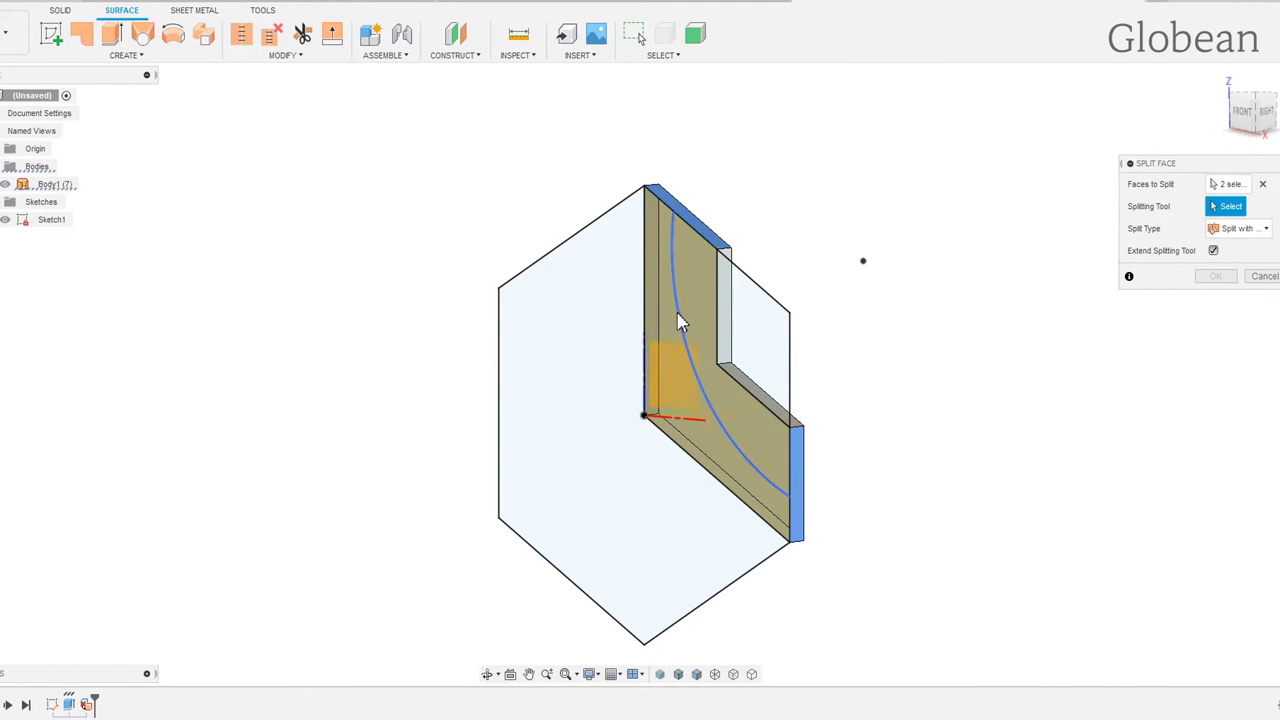
pyautogui.click(680, 323)
pyautogui.click(1216, 278)
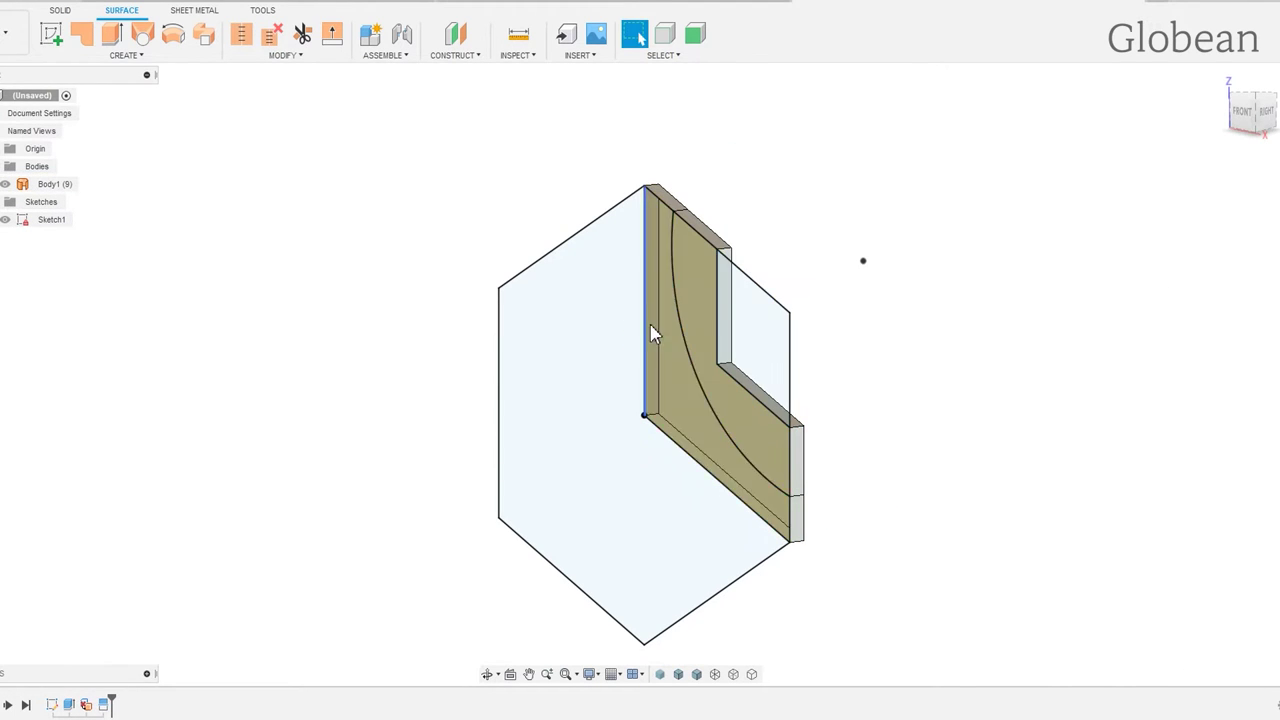
pyautogui.click(111, 34)
# - Extrude the sketched arc into a curved surface body, Body2
pyautogui.click(694, 389)
pyautogui.moveTo(716, 390); pyautogui.dragTo(645, 405)
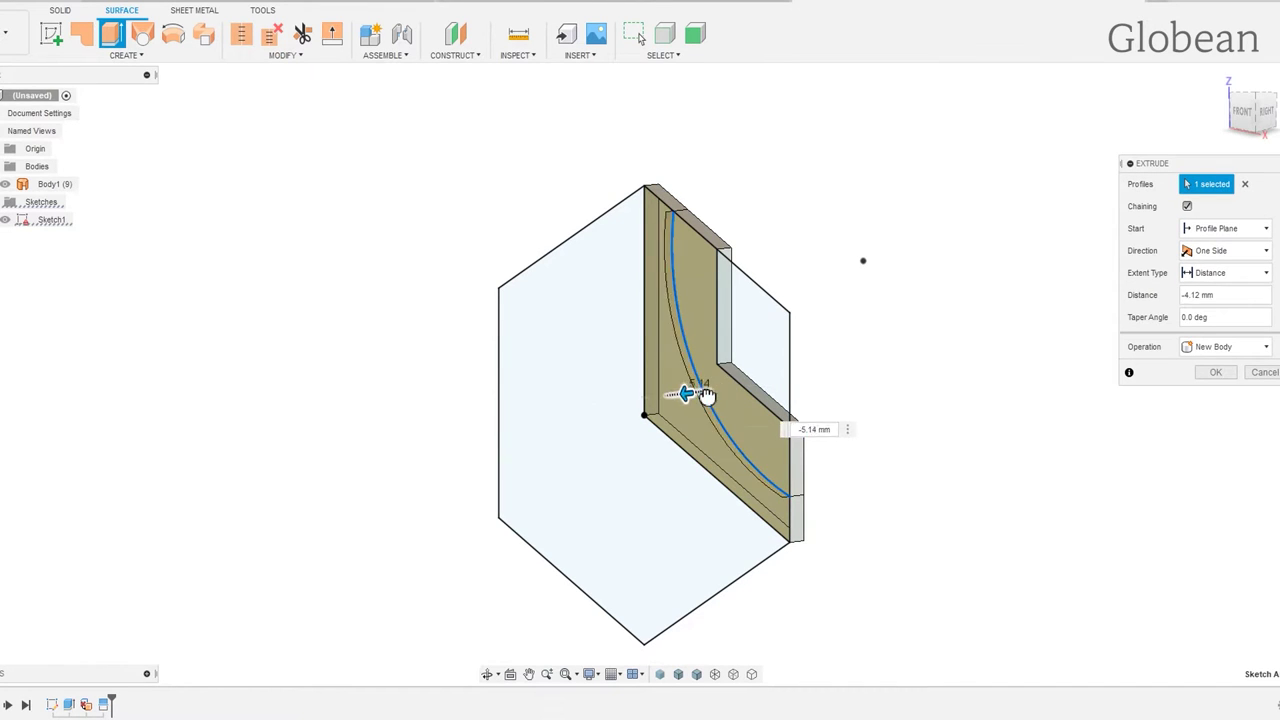
pyautogui.click(1216, 372)
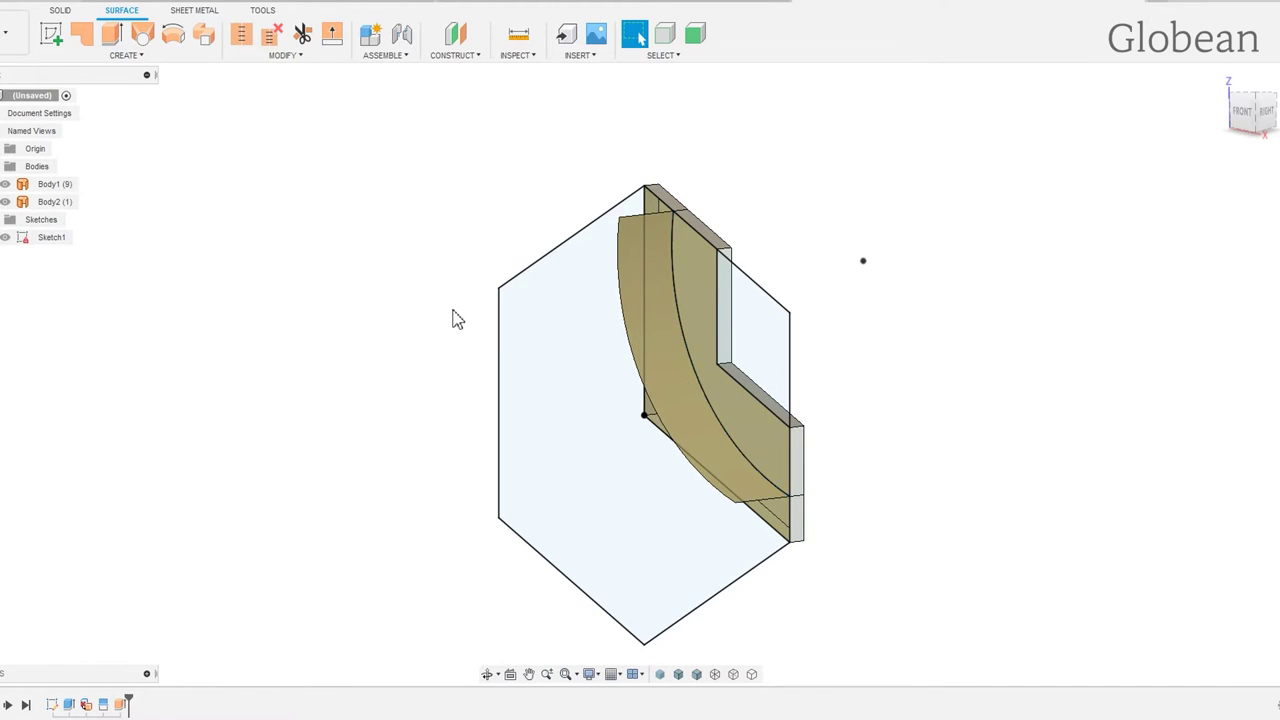
pyautogui.click(5, 184)
pyautogui.click(9, 203)
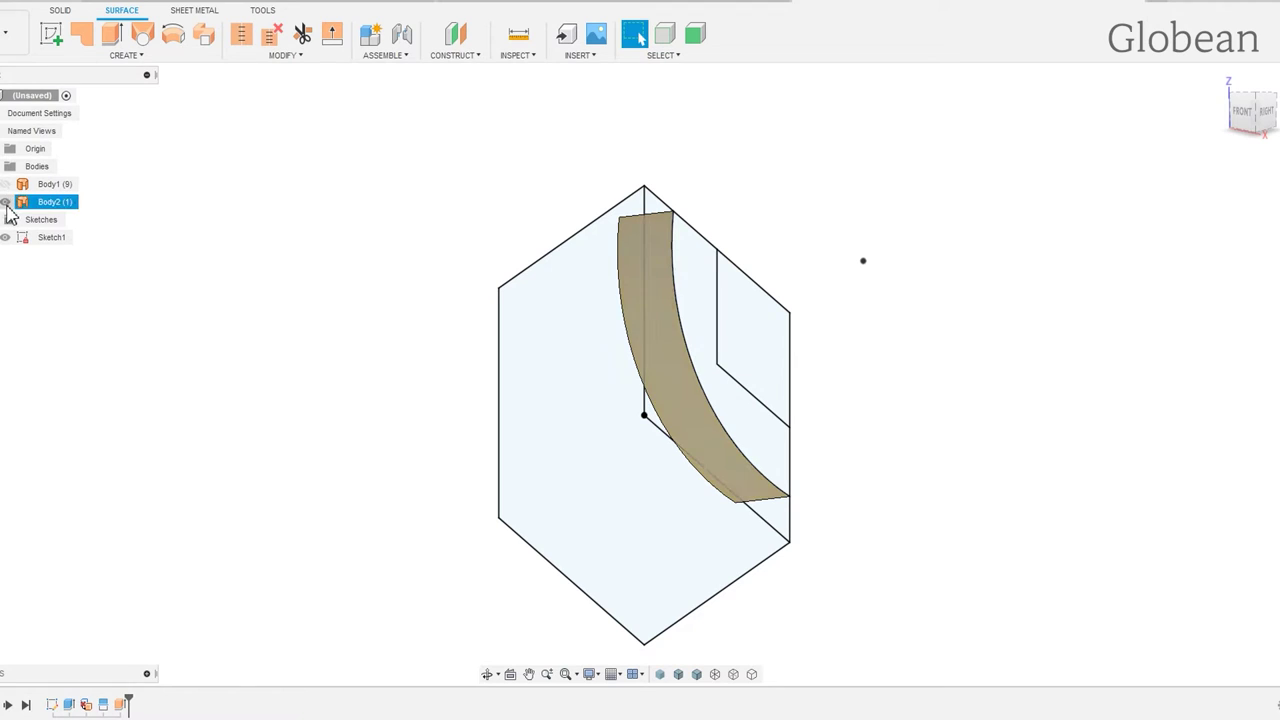
pyautogui.click(5, 184)
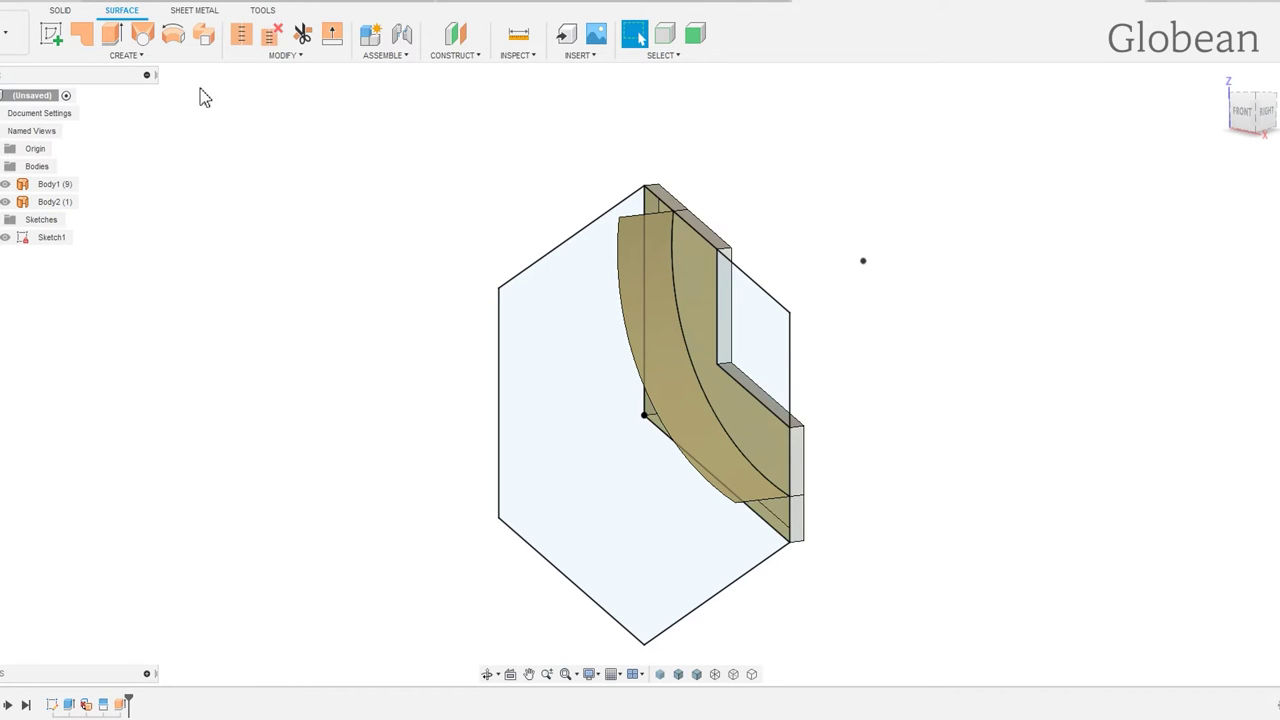
# - Create a construction plane through two edges of the plate
pyautogui.click(470, 56)
pyautogui.click(491, 134)
pyautogui.scroll(2, 684, 220)
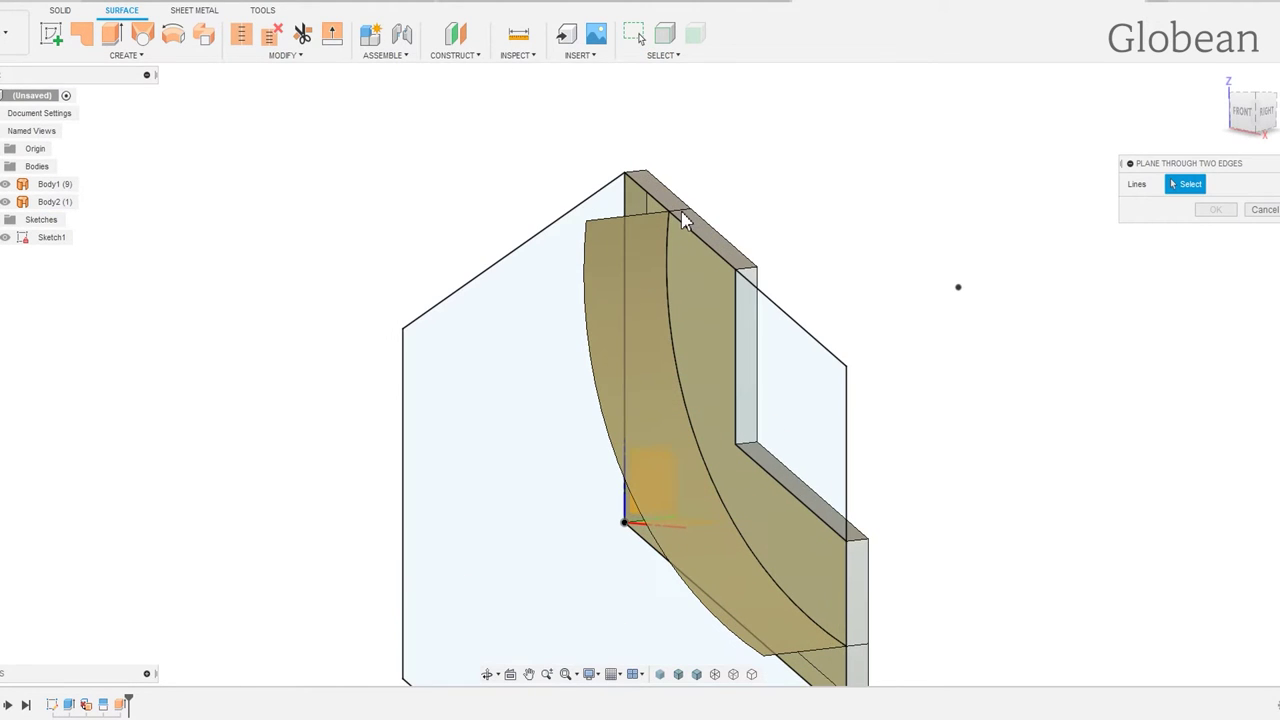
pyautogui.click(684, 218)
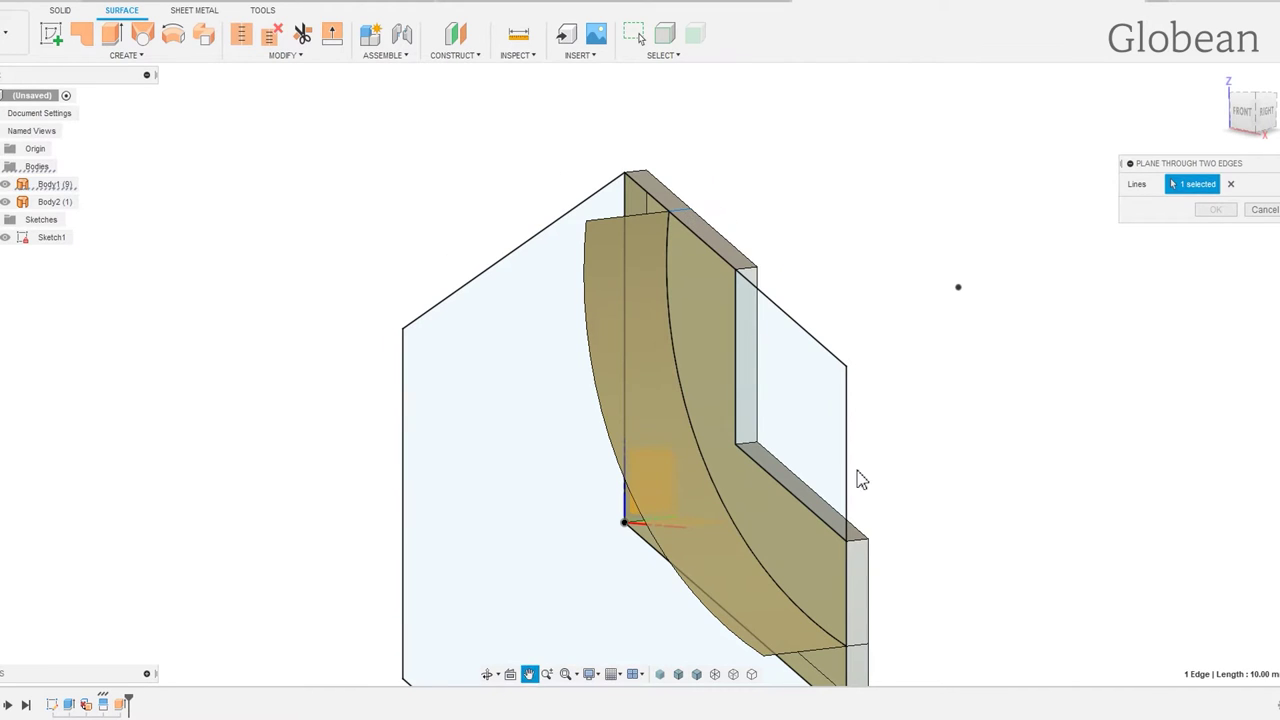
pyautogui.moveTo(857, 480); pyautogui.dragTo(793, 321, button='middle')
pyautogui.click(800, 500)
pyautogui.click(1215, 209)
pyautogui.keyDown('shift'); pyautogui.moveTo(595, 352); pyautogui.dragTo(771, 620, button='middle'); pyautogui.keyUp('shift')
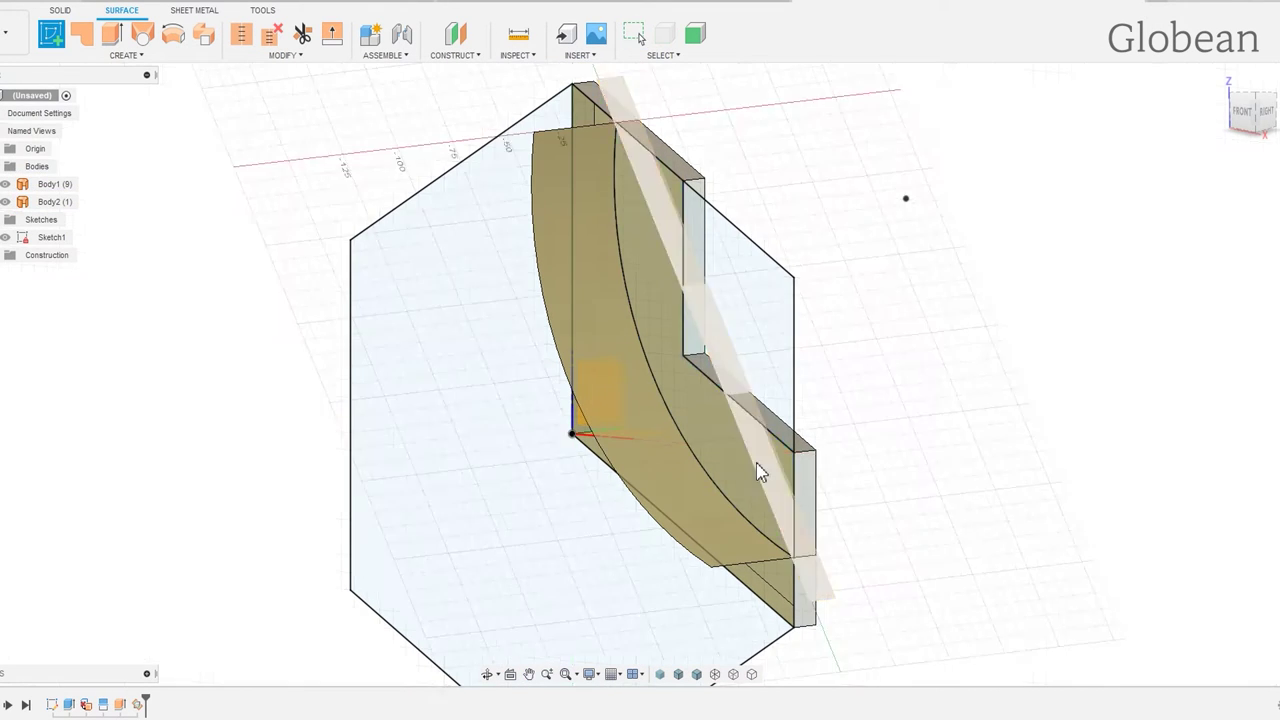
# - Start a sketch on the construction plane and project the plate's top and bottom corner points
pyautogui.click(769, 613)
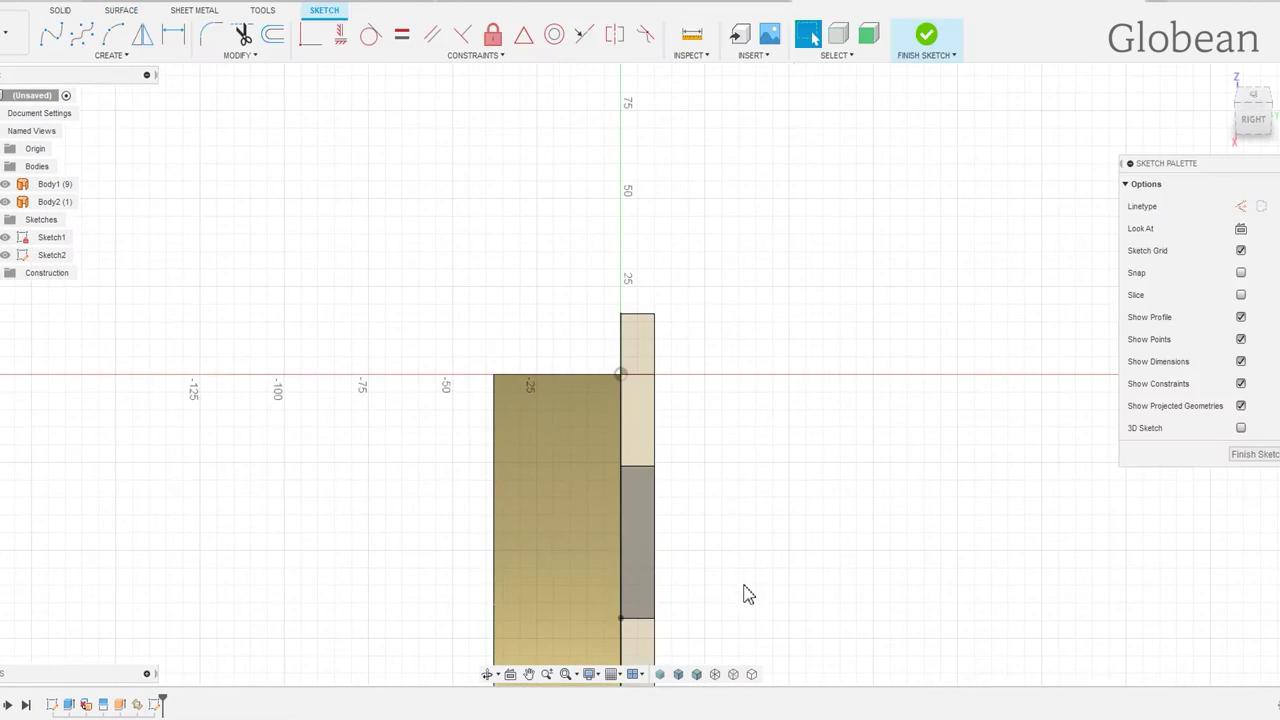
pyautogui.press('p')
pyautogui.keyDown('shift'); pyautogui.moveTo(711, 397); pyautogui.dragTo(620, 255, button='middle'); pyautogui.keyUp('shift')
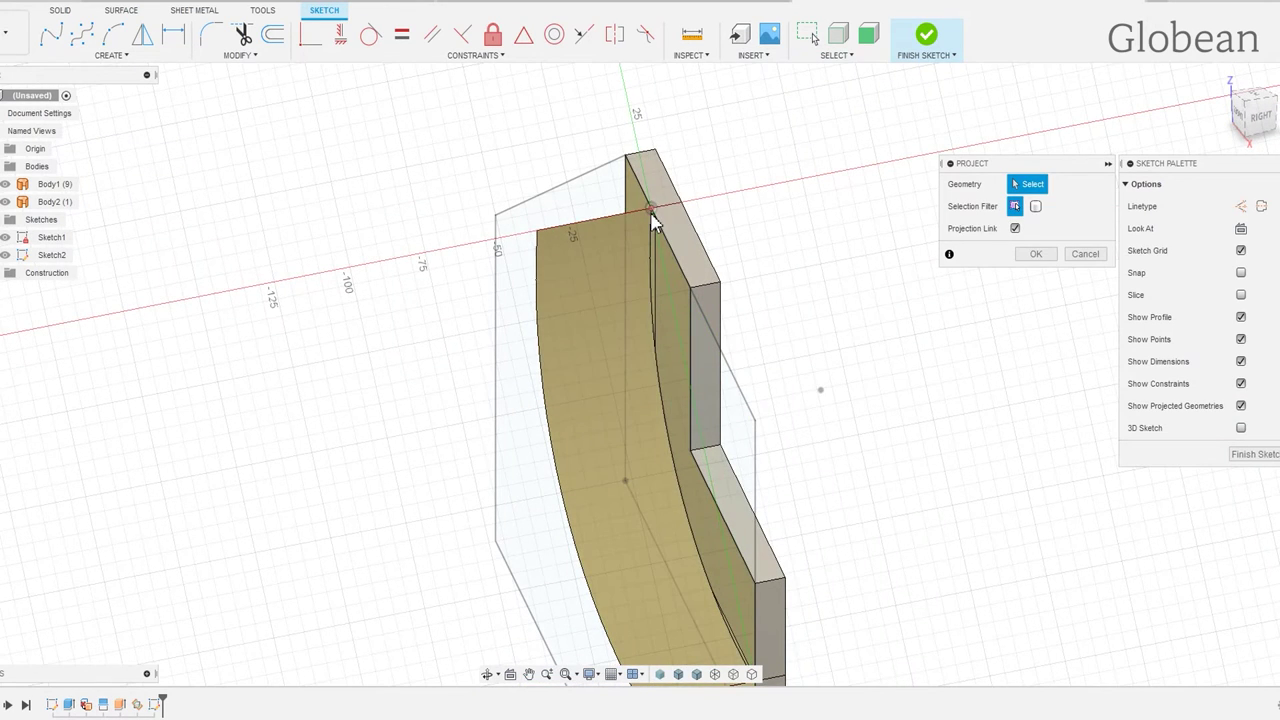
pyautogui.click(651, 214)
pyautogui.keyDown('shift'); pyautogui.moveTo(651, 214); pyautogui.dragTo(713, 473, button='middle'); pyautogui.keyUp('shift')
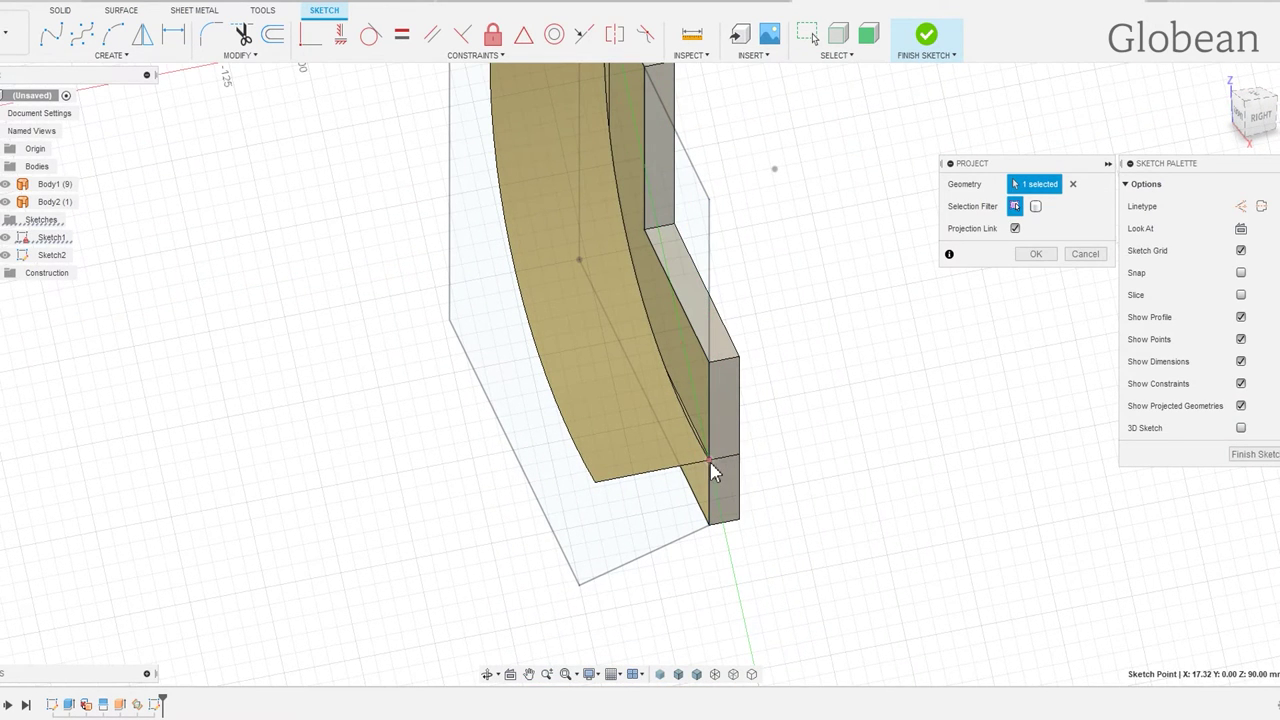
pyautogui.click(1031, 255)
# - Draw an arc joining the projected corner points, plus a short line from its middle
pyautogui.moveTo(837, 343)
pyautogui.keyDown('shift'); pyautogui.mouseDown(button='middle')
pyautogui.moveTo(623, 277)
pyautogui.moveTo(617, 117)
pyautogui.mouseUp(button='middle'); pyautogui.keyUp('shift')
pyautogui.click(614, 111)
pyautogui.click(700, 502)
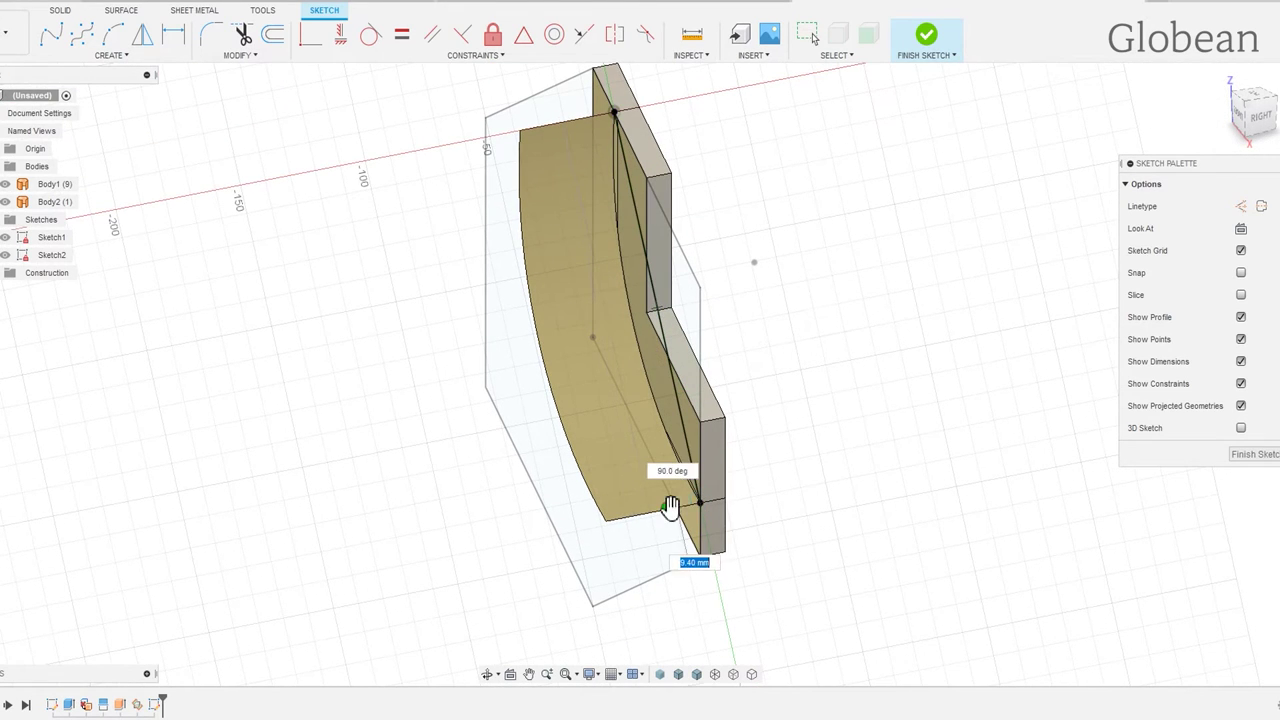
pyautogui.click(666, 506)
pyautogui.click(112, 34)
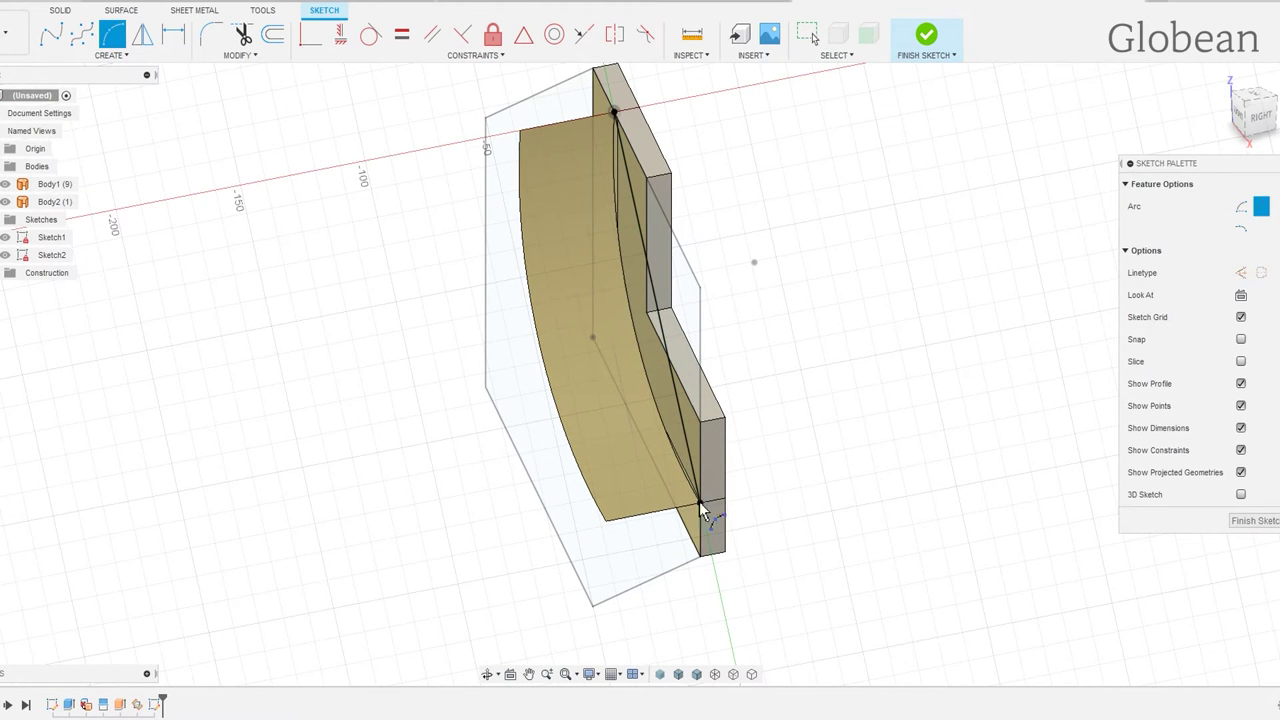
pyautogui.press('Escape')
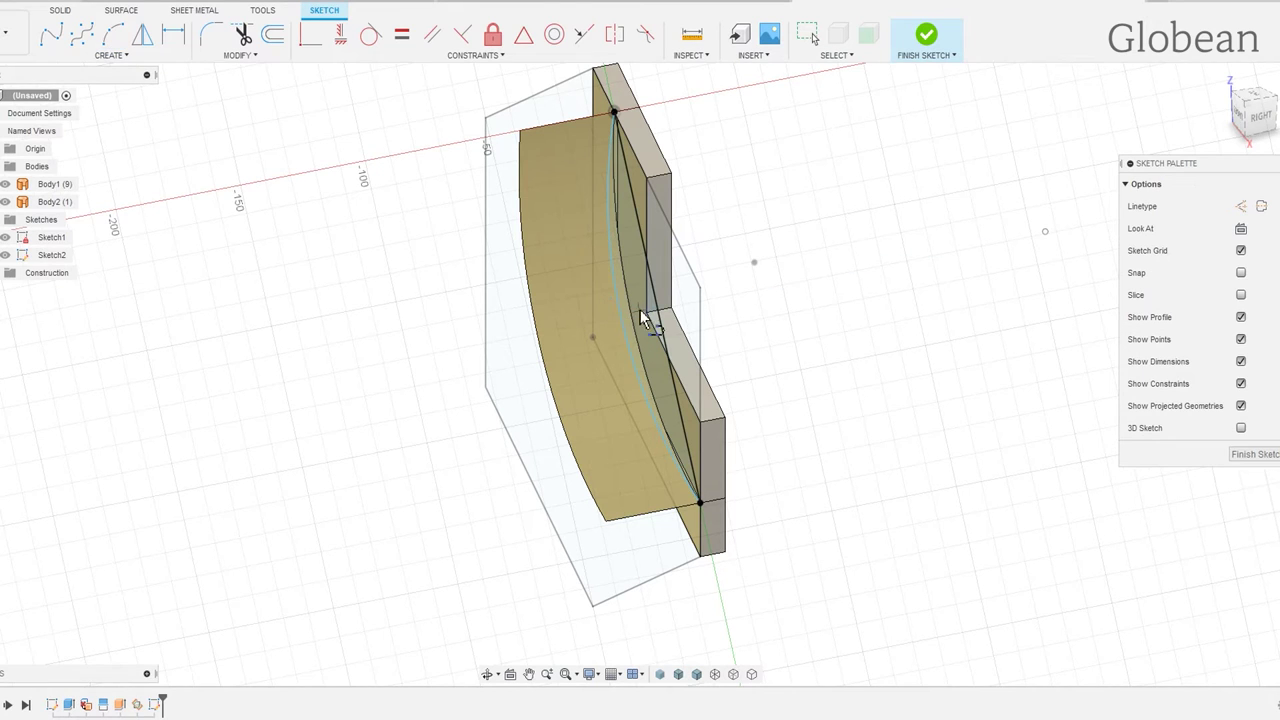
pyautogui.click(658, 313)
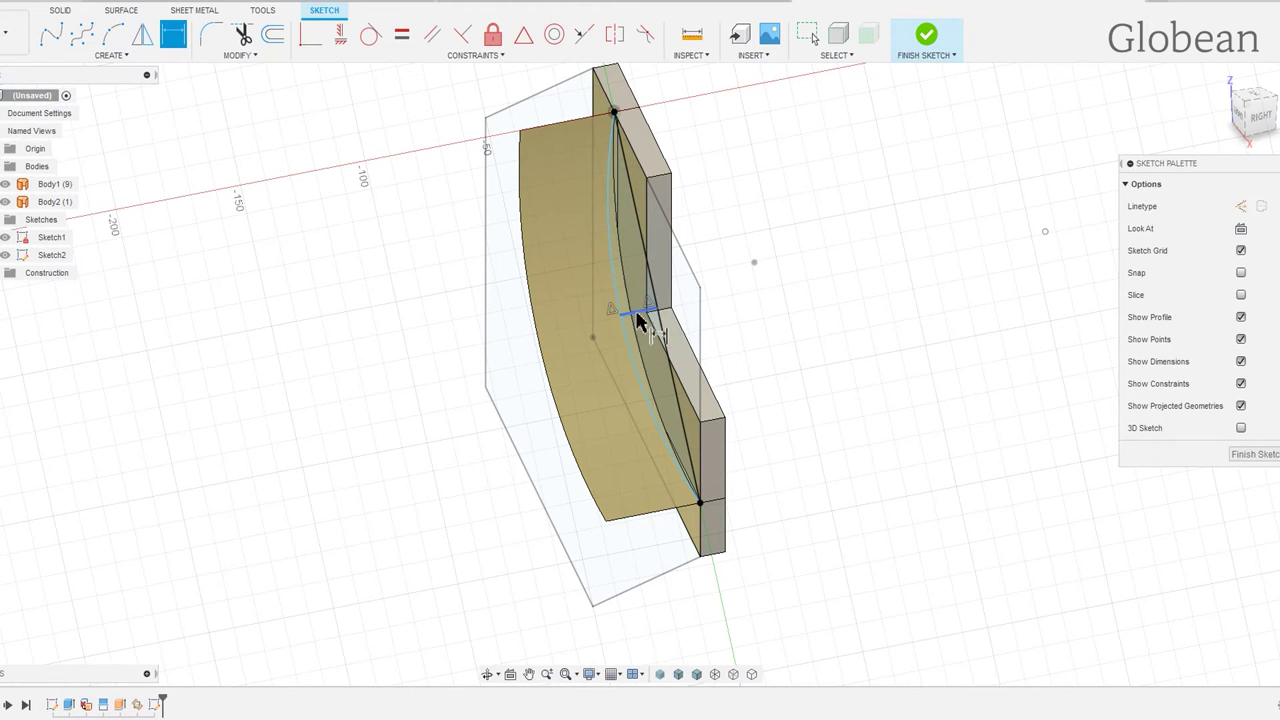
pyautogui.press('Escape')
pyautogui.keyDown('shift'); pyautogui.moveTo(787, 350); pyautogui.dragTo(672, 305, button='middle'); pyautogui.keyUp('shift')
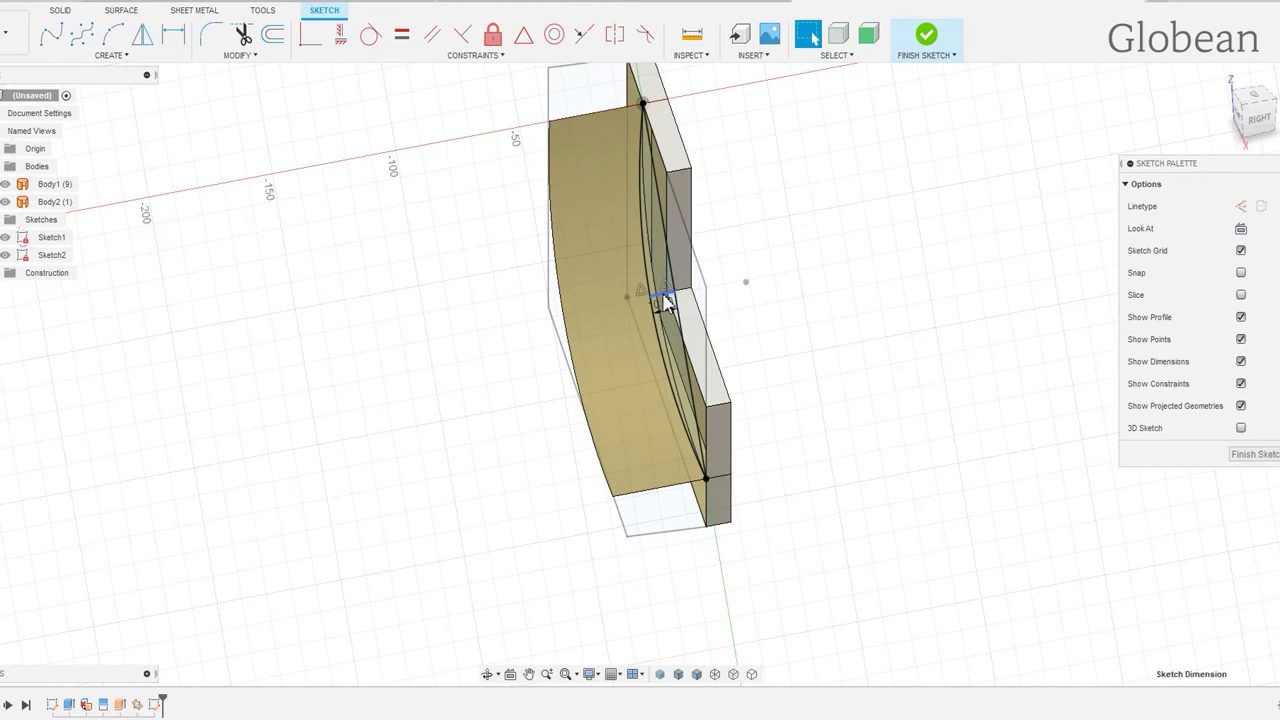
pyautogui.keyDown('shift'); pyautogui.click(678, 313); pyautogui.keyUp('shift')
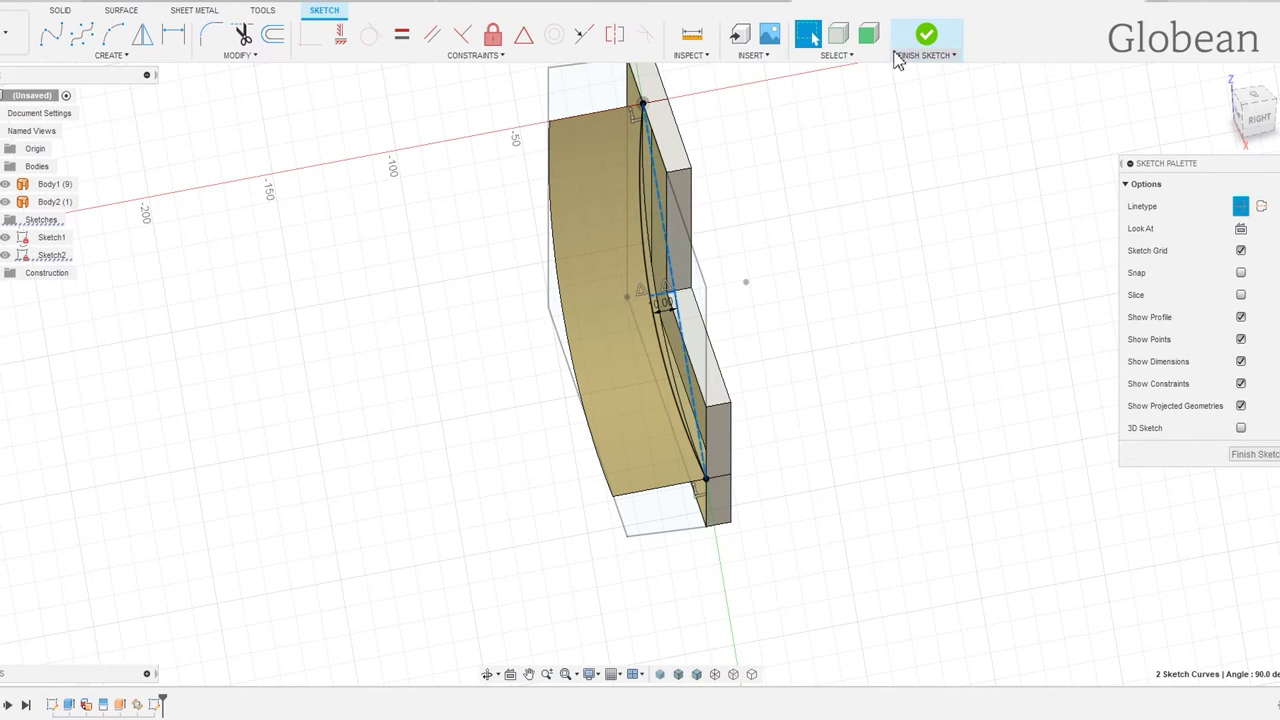
# - Split the curved surface face along the newly sketched arc
pyautogui.click(927, 38)
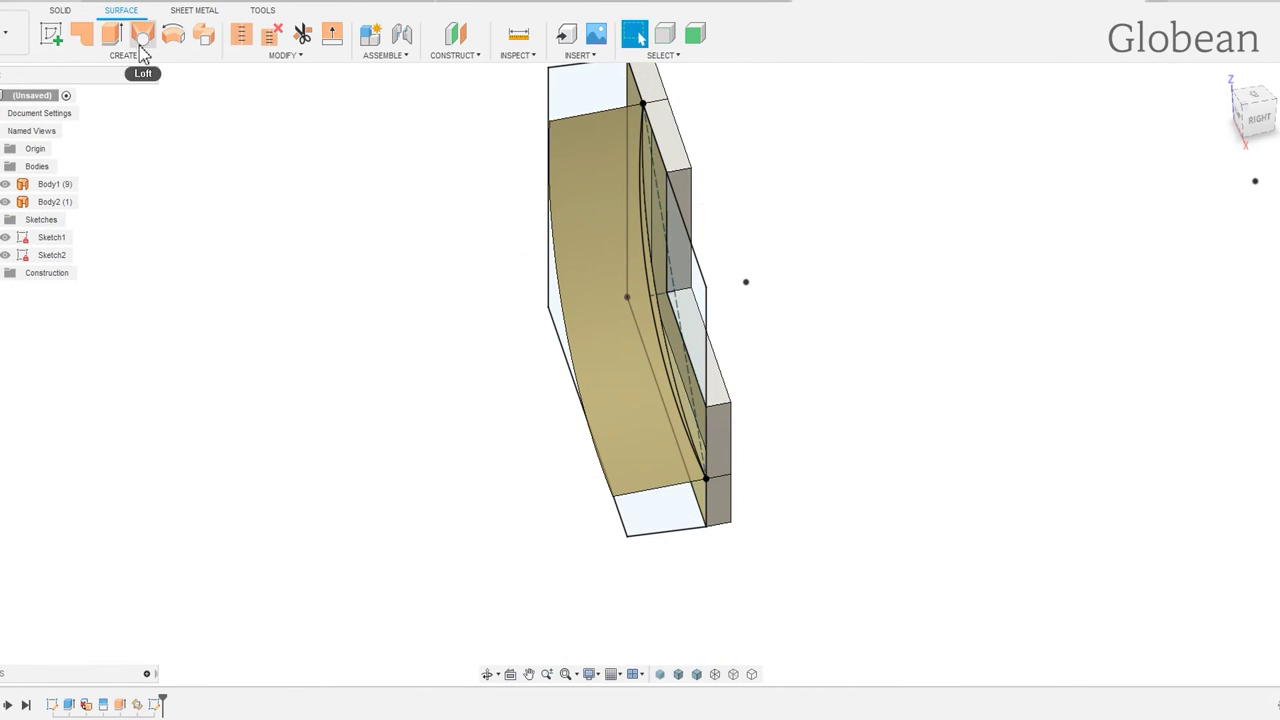
pyautogui.click(233, 56)
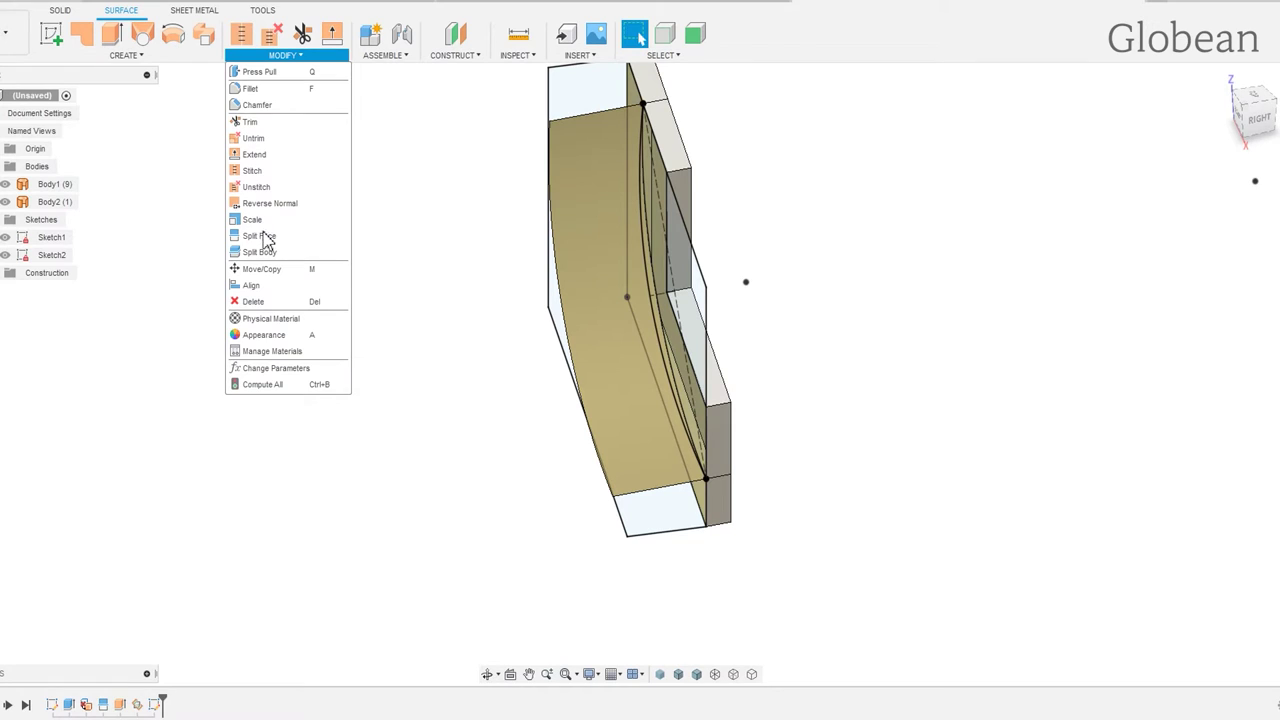
pyautogui.click(262, 236)
pyautogui.click(599, 310)
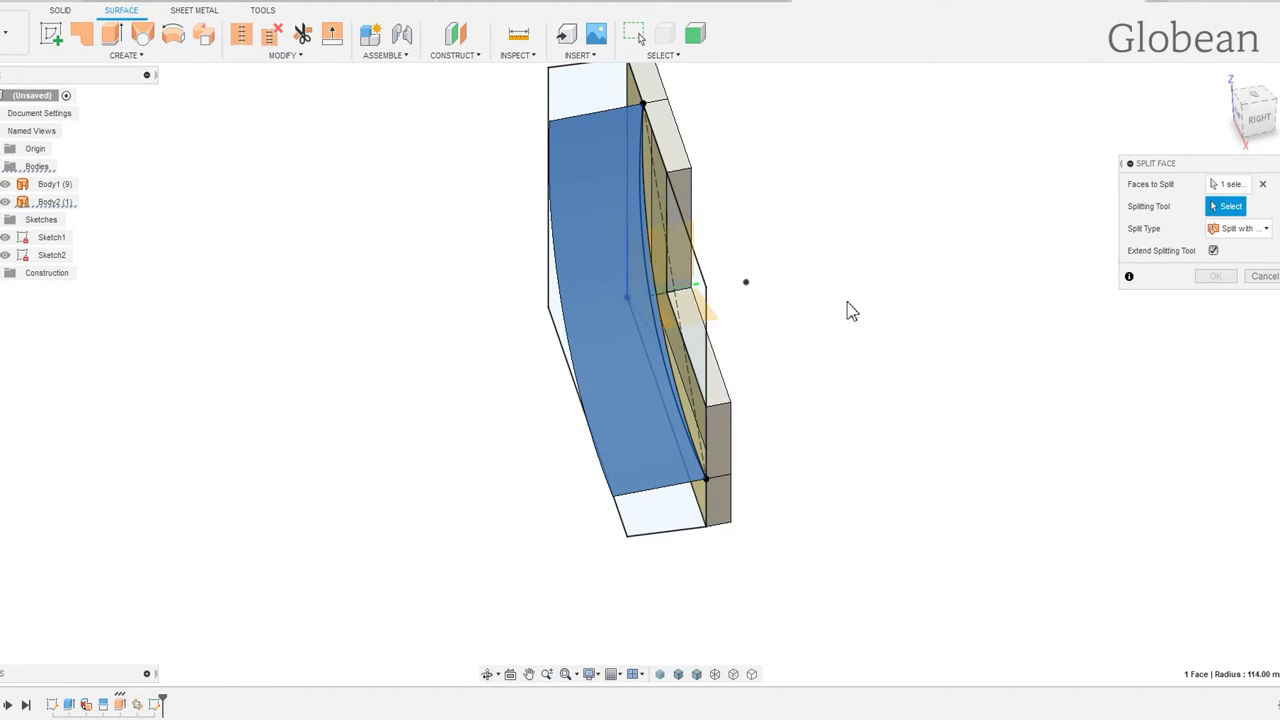
pyautogui.keyDown('shift'); pyautogui.moveTo(846, 310); pyautogui.dragTo(757, 300, button='middle'); pyautogui.keyUp('shift')
pyautogui.click(641, 299)
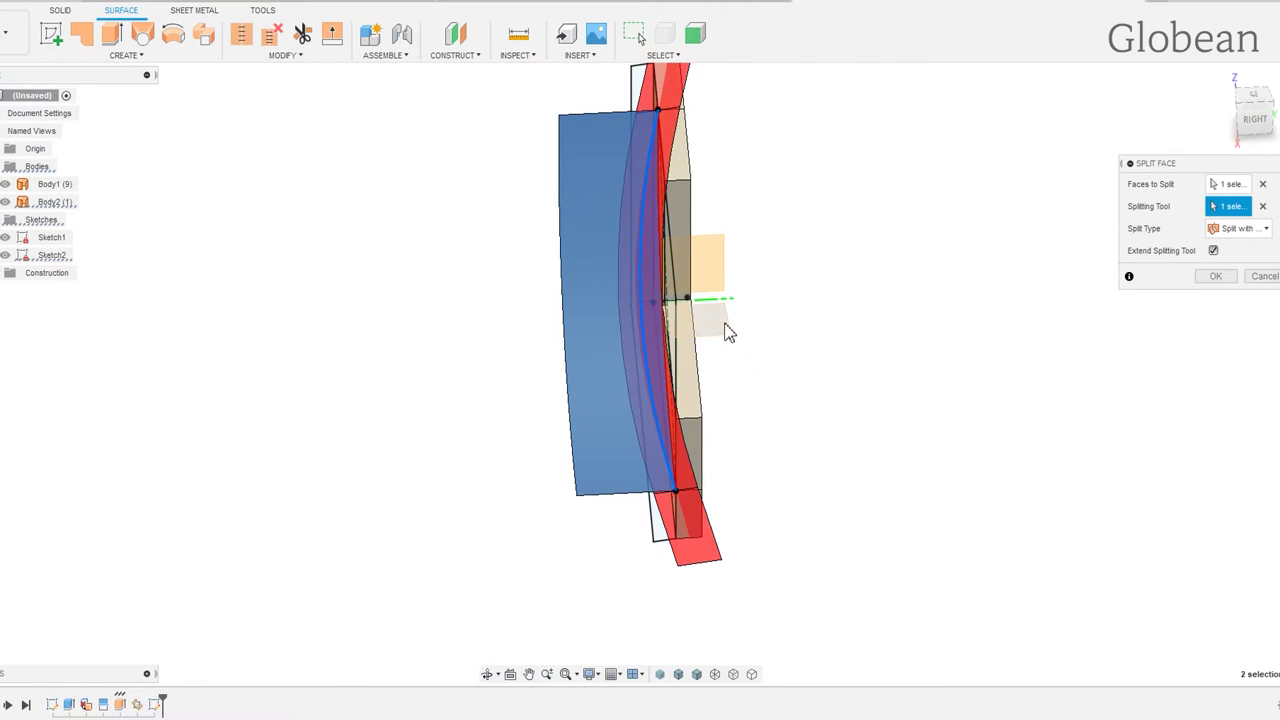
pyautogui.click(1223, 280)
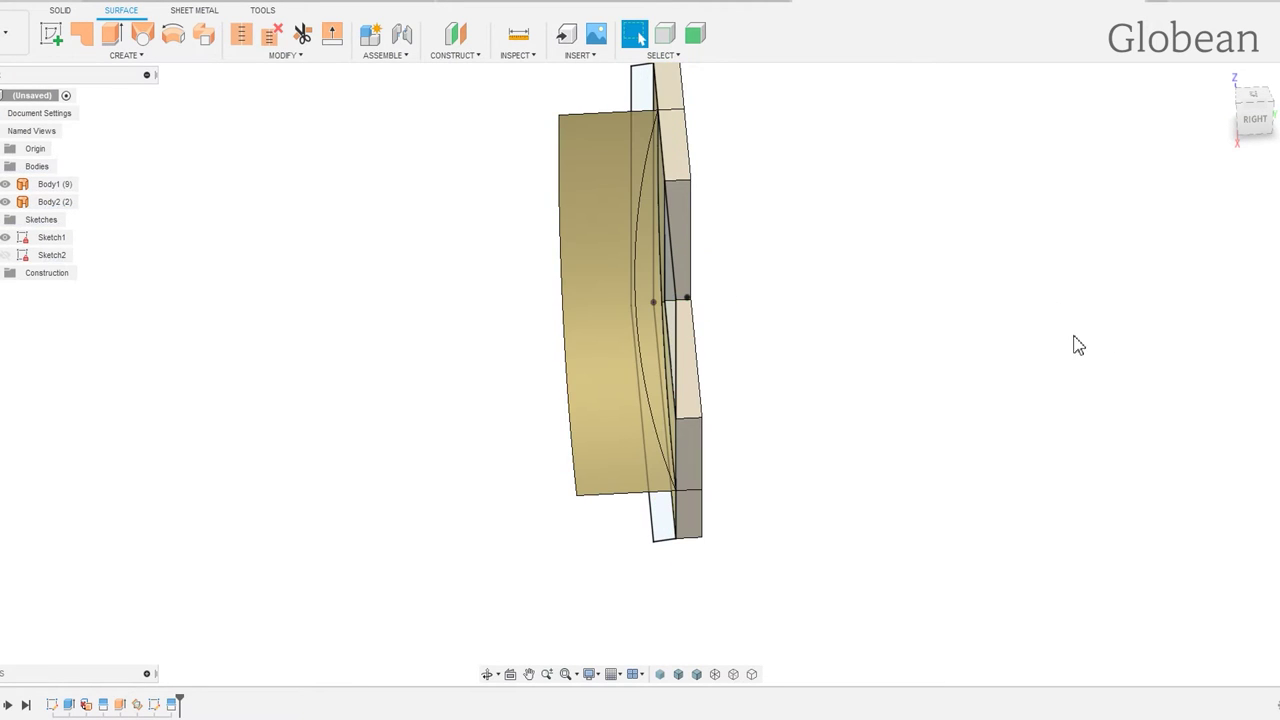
# - Hide Sketch1 and delete the larger split-off curved face
pyautogui.keyDown('shift'); pyautogui.moveTo(898, 364); pyautogui.dragTo(914, 344, button='middle'); pyautogui.keyUp('shift')
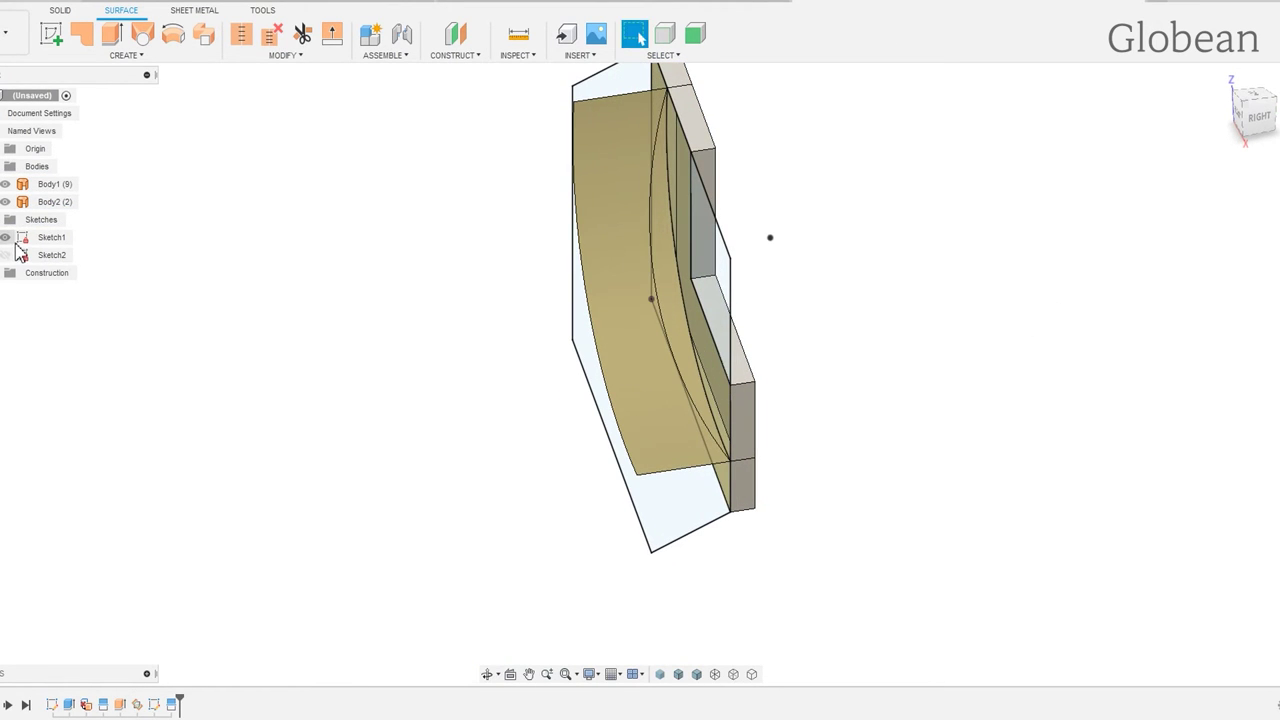
pyautogui.click(6, 238)
pyautogui.click(6, 238)
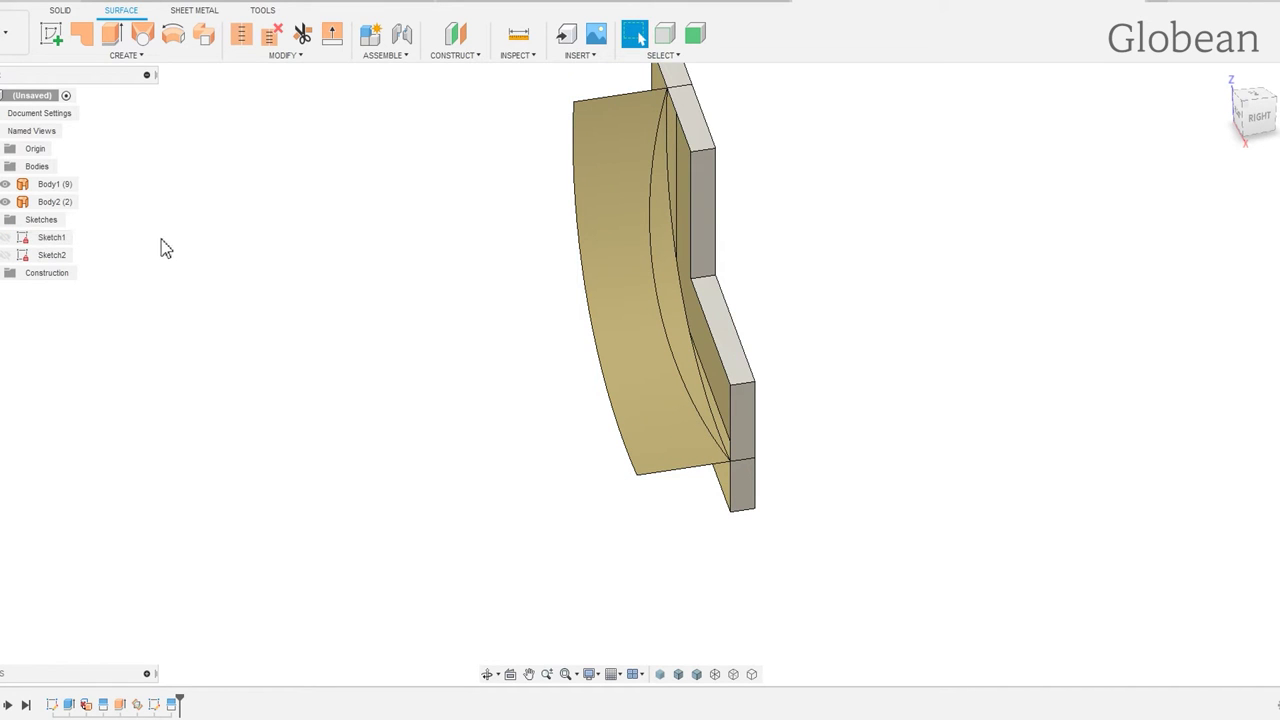
pyautogui.click(623, 234)
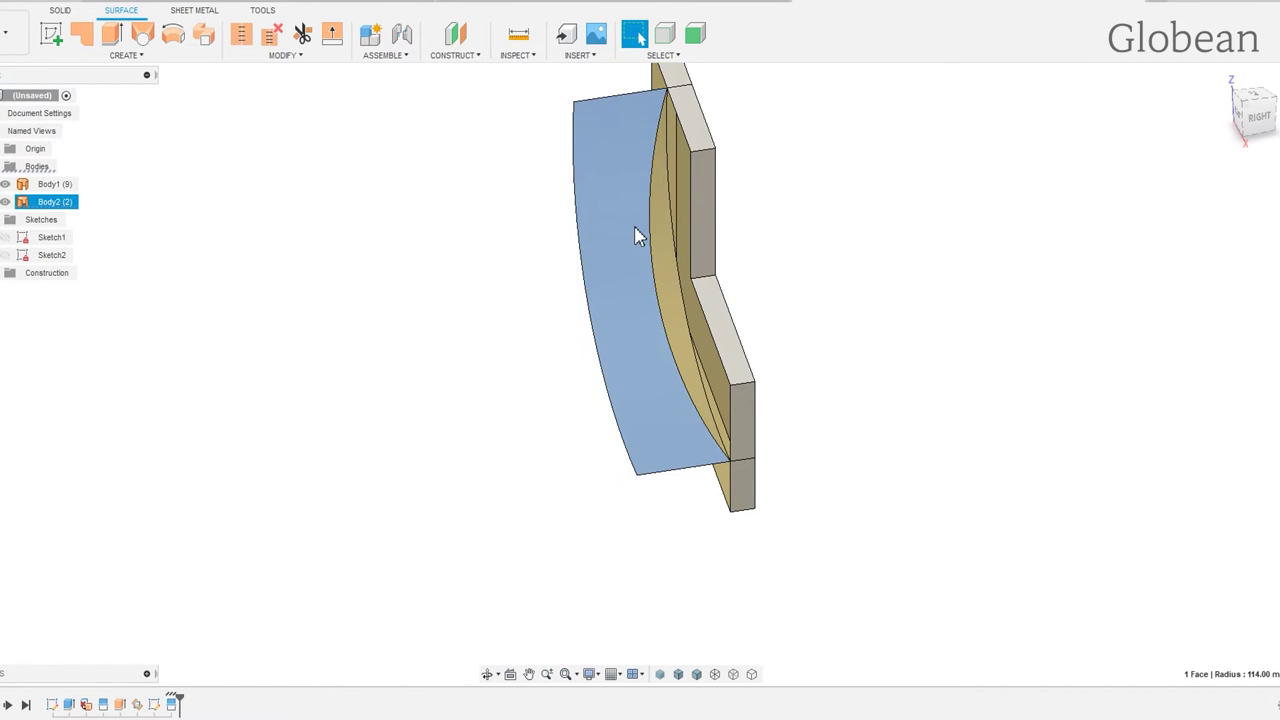
pyautogui.press('Delete')
pyautogui.moveTo(657, 209)
pyautogui.keyDown('shift'); pyautogui.mouseDown(button='middle')
pyautogui.moveTo(706, 214)
pyautogui.moveTo(723, 186)
pyautogui.moveTo(714, 253)
pyautogui.mouseUp(button='middle'); pyautogui.keyUp('shift')
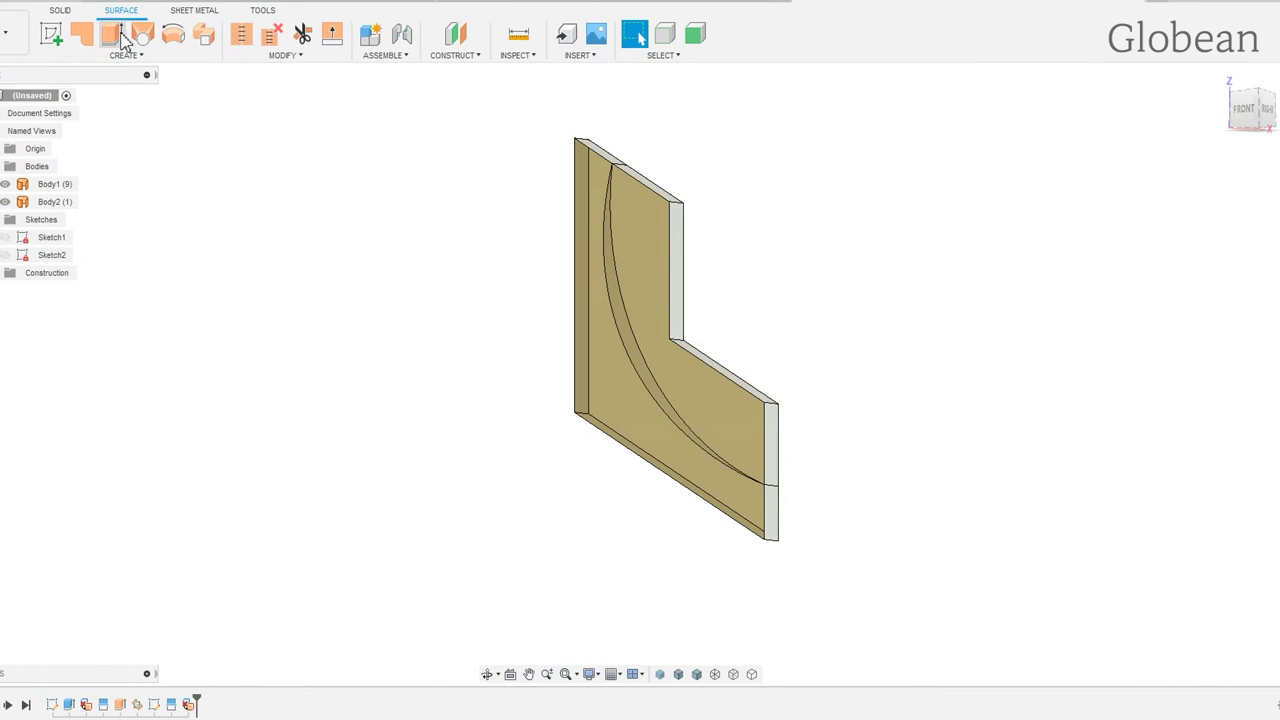
# - Patch the first region by selecting its five boundary edges
pyautogui.click(82, 34)
pyautogui.click(640, 180)
pyautogui.click(680, 292)
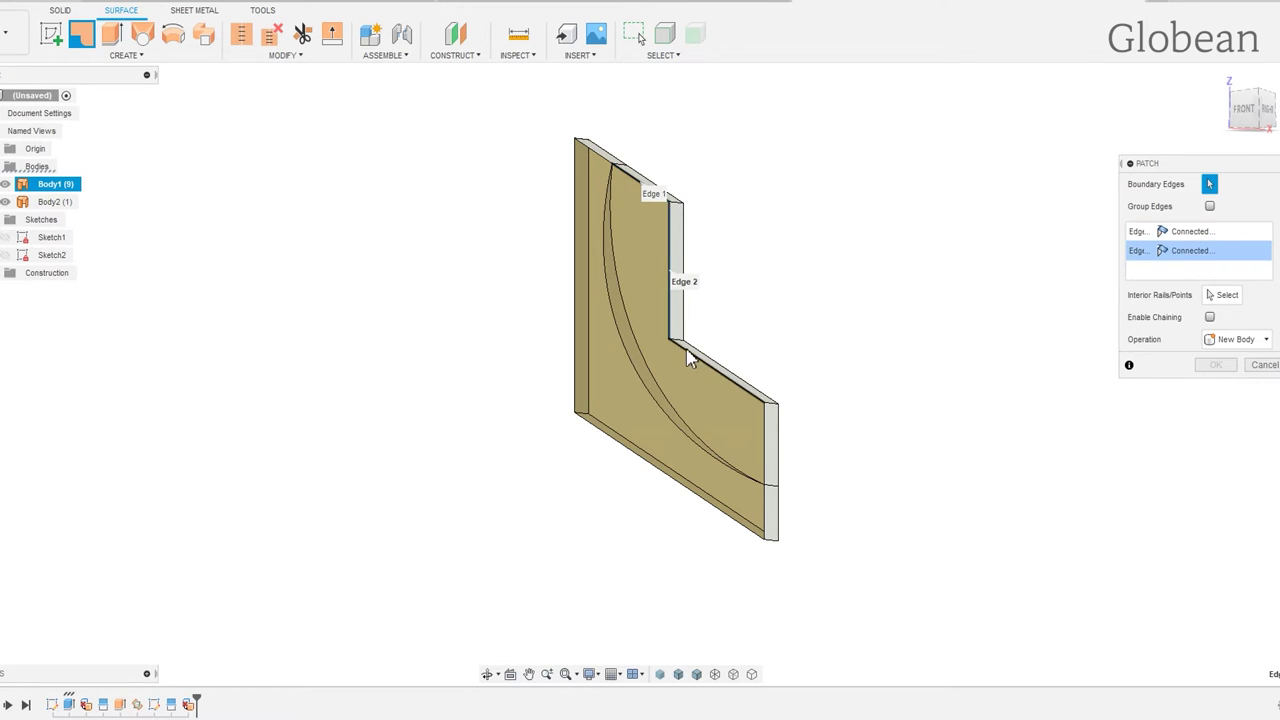
pyautogui.click(693, 360)
pyautogui.click(714, 458)
pyautogui.click(767, 452)
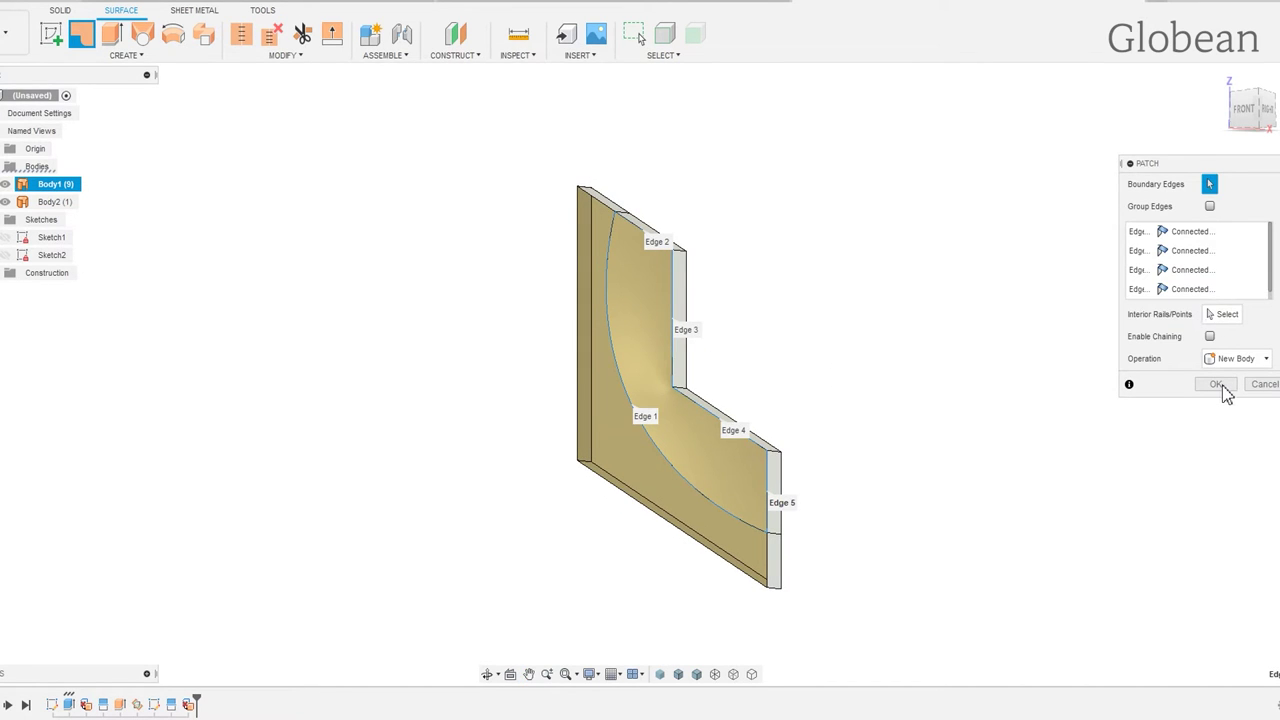
pyautogui.click(1216, 385)
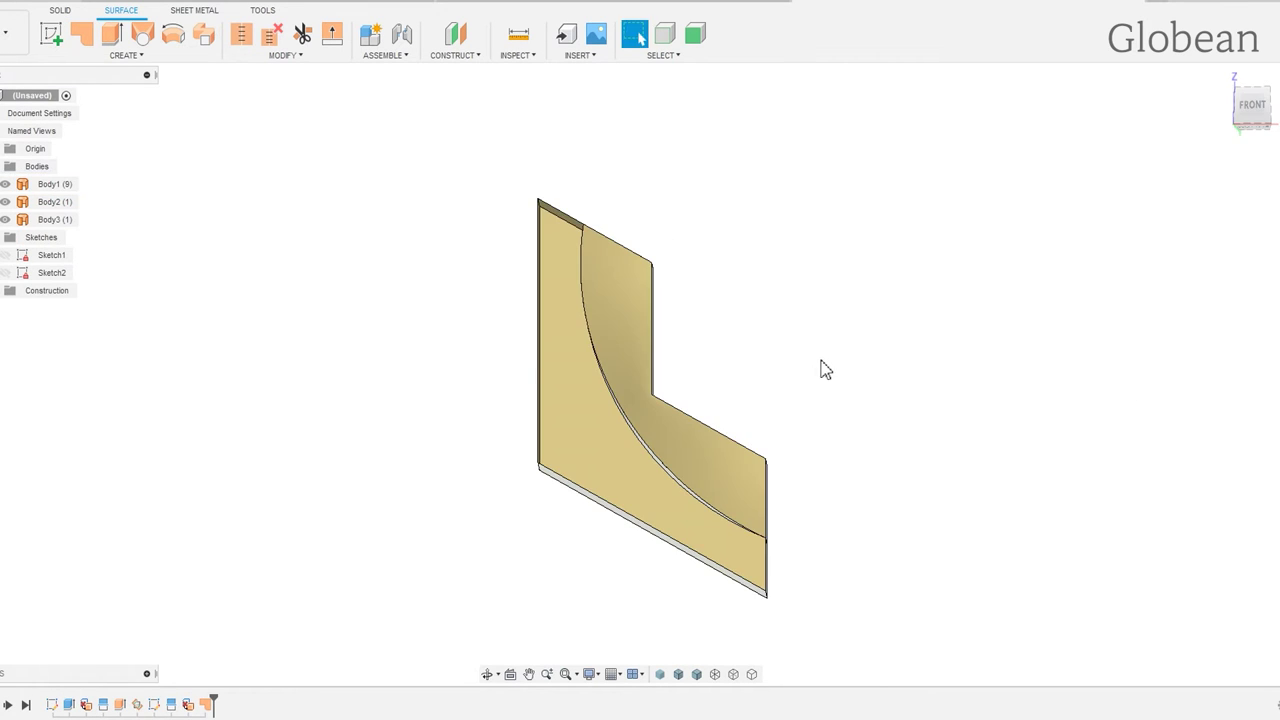
# - Patch the region on the other side of the curve and delete Body2
pyautogui.keyDown('shift'); pyautogui.moveTo(802, 361); pyautogui.dragTo(811, 380, button='middle'); pyautogui.keyUp('shift')
pyautogui.click(82, 35)
pyautogui.click(574, 222)
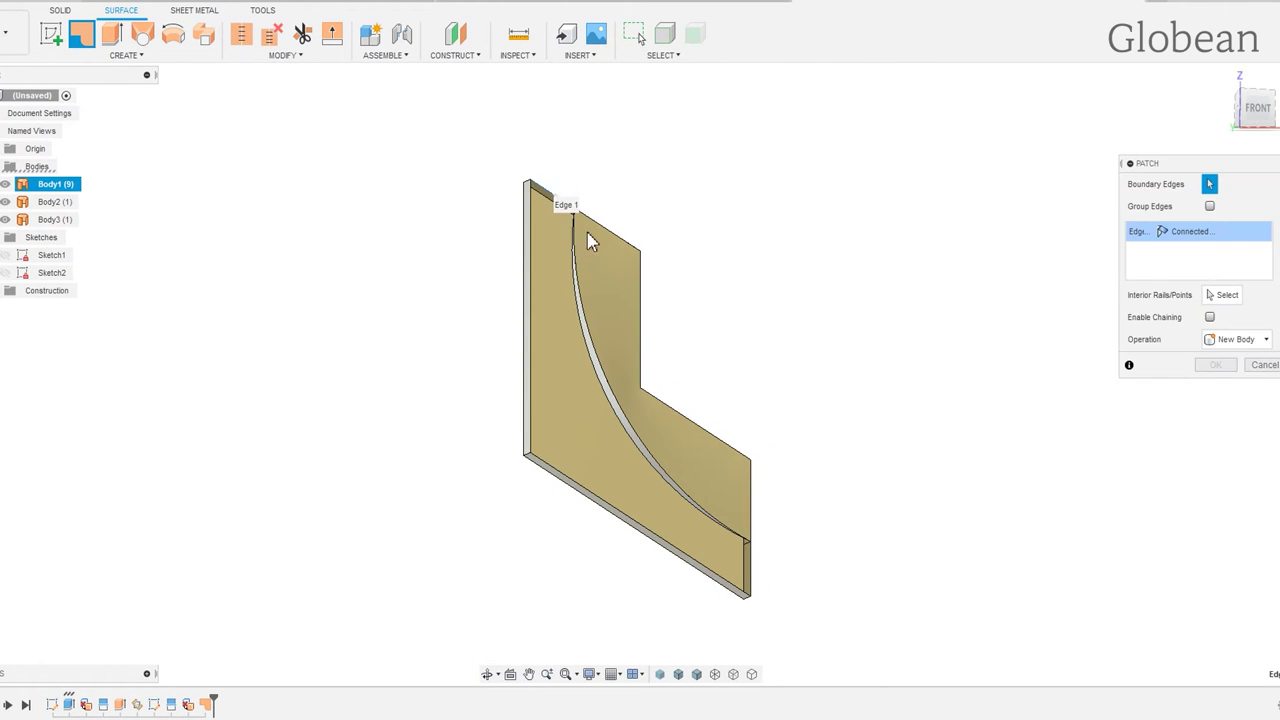
pyautogui.click(625, 418)
pyautogui.click(748, 578)
pyautogui.click(650, 533)
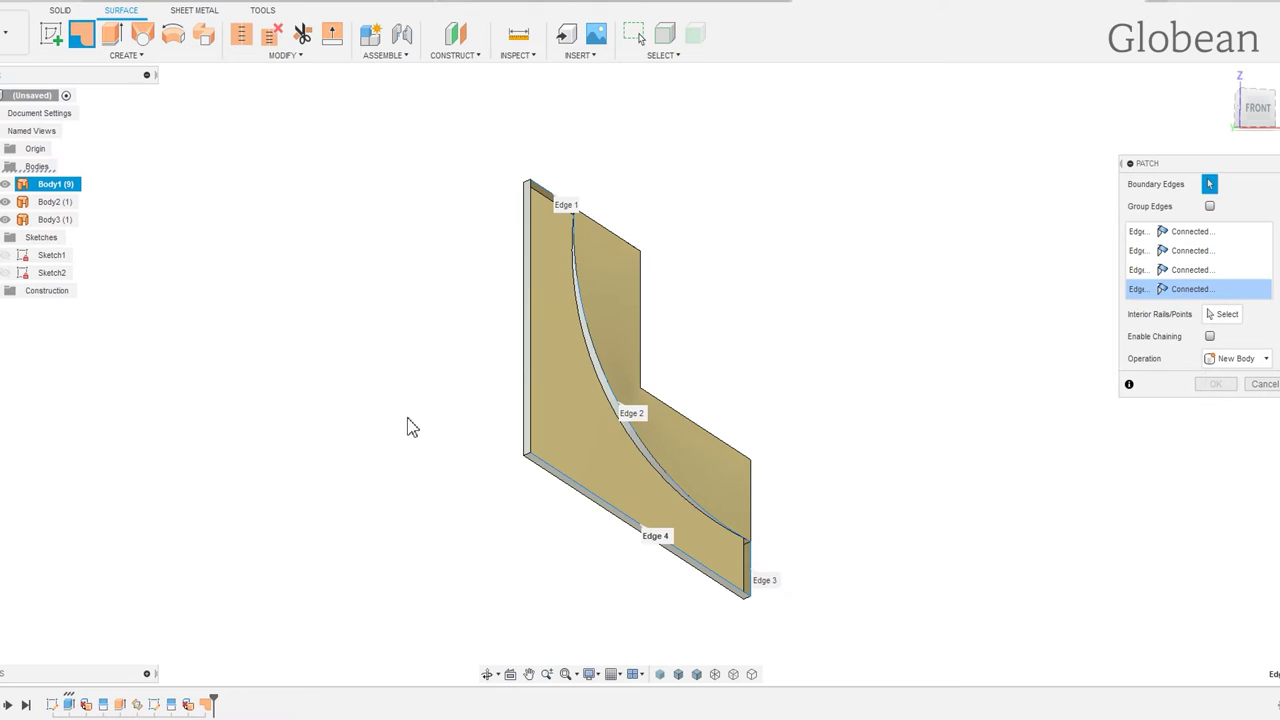
pyautogui.click(528, 418)
pyautogui.click(1224, 388)
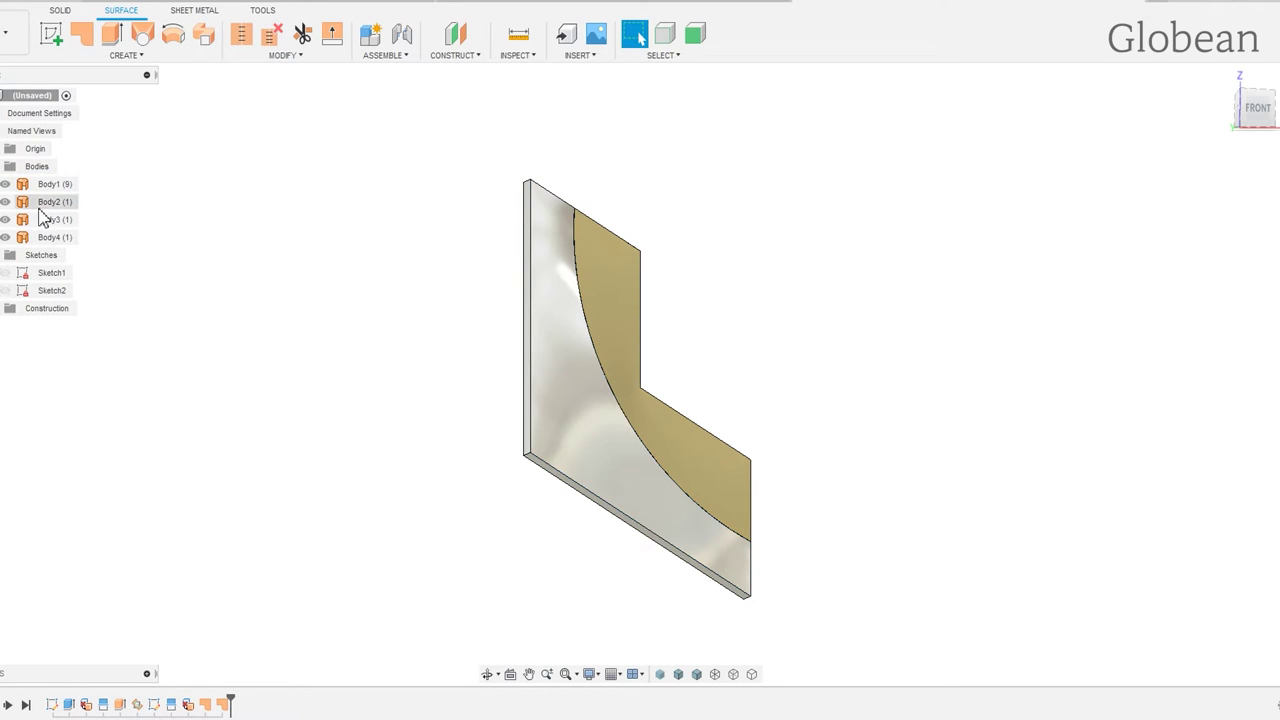
pyautogui.rightClick(44, 210)
pyautogui.click(86, 428)
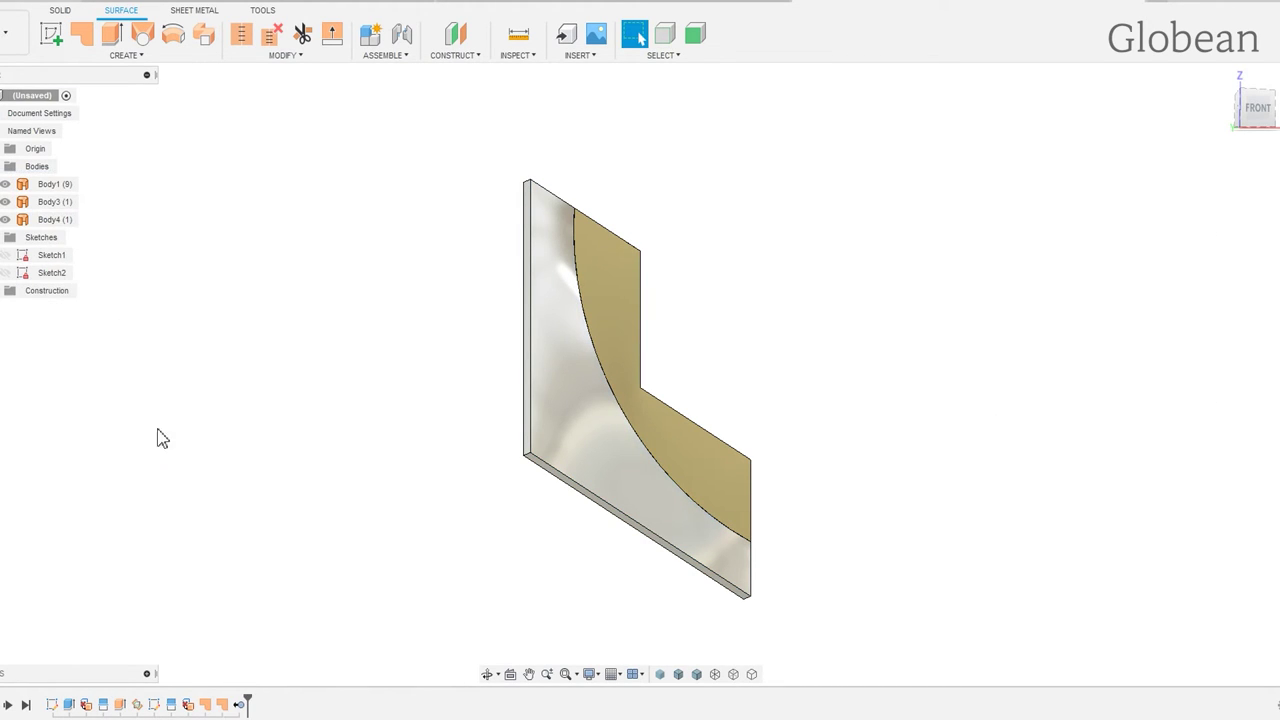
# - Stitch the three surface bodies into a single body, Body5
pyautogui.click(241, 34)
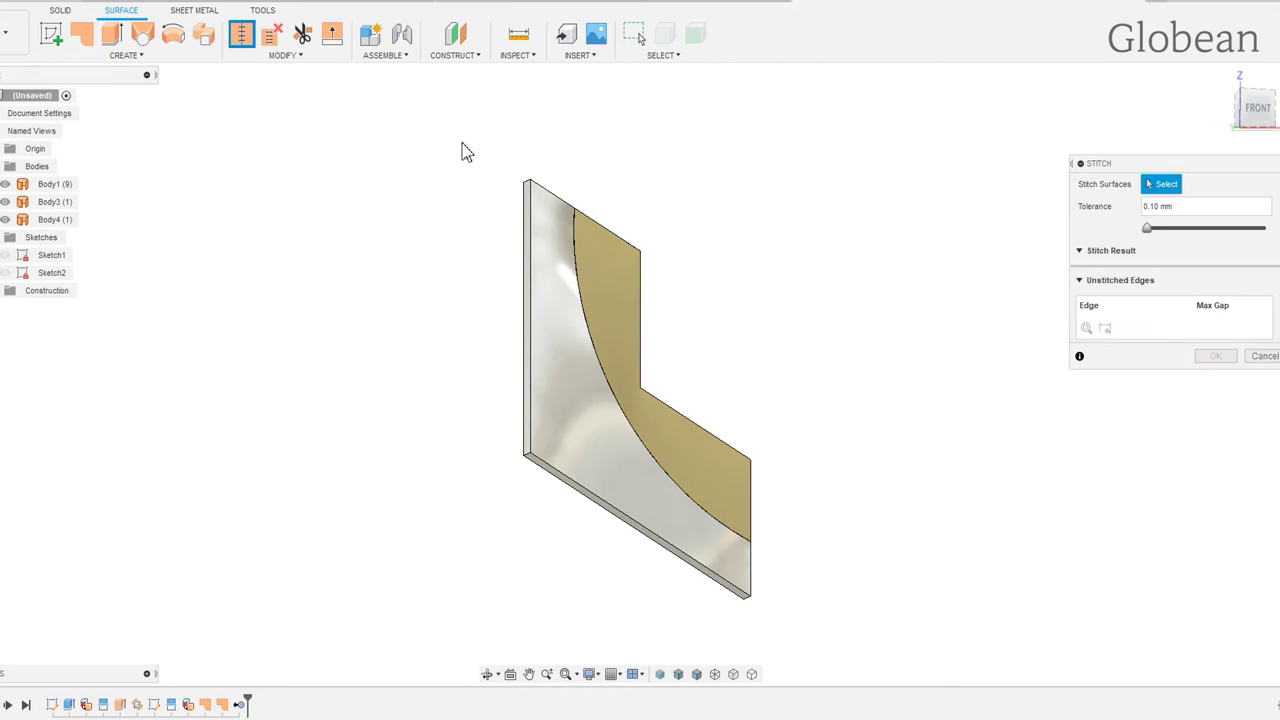
pyautogui.moveTo(463, 149); pyautogui.dragTo(943, 590)
pyautogui.click(1209, 425)
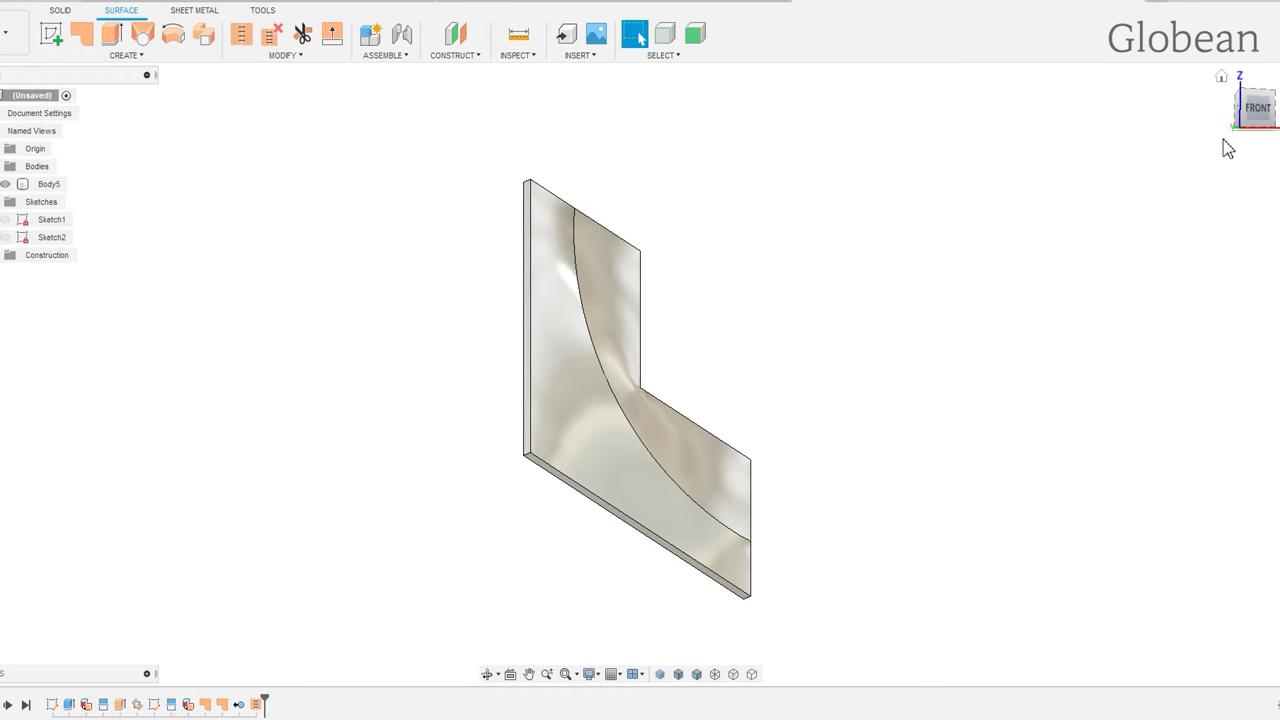
pyautogui.click(1252, 112)
pyautogui.click(588, 298)
pyautogui.press('Escape')
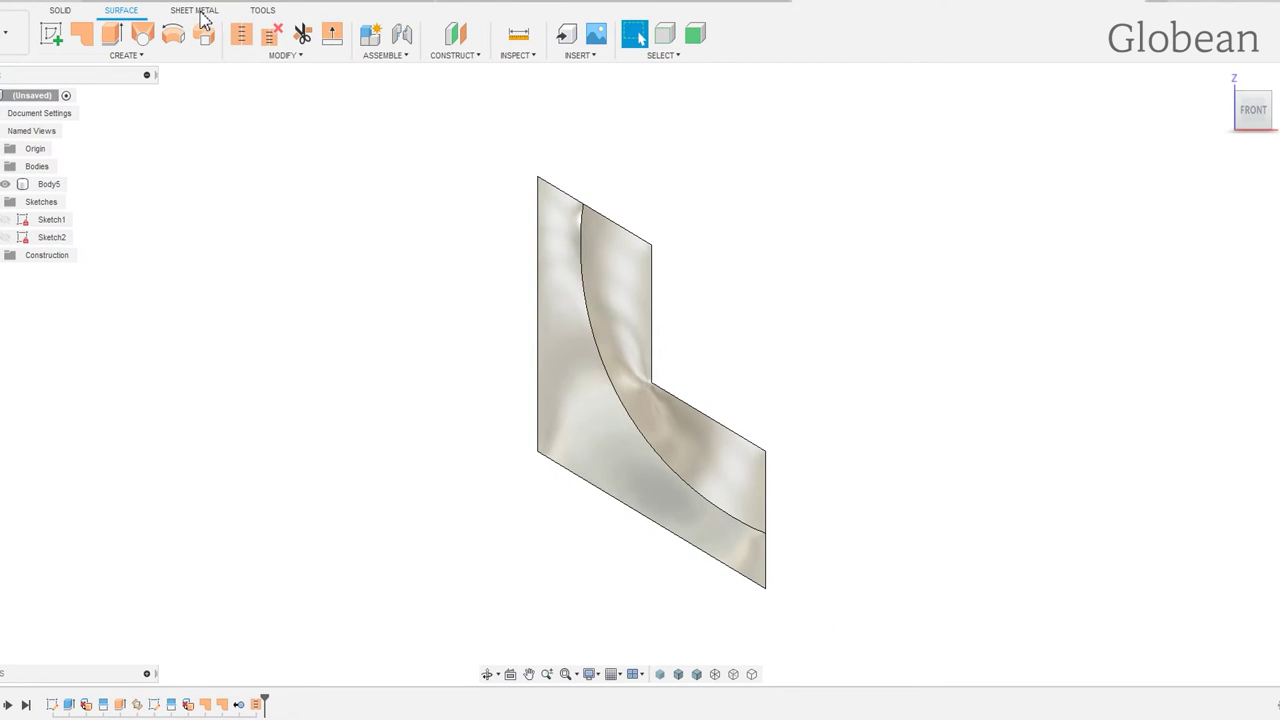
# - Offset the selected edge faces of Body5 inward by -5 mm
pyautogui.click(60, 10)
pyautogui.click(241, 34)
pyautogui.keyDown('shift'); pyautogui.moveTo(761, 295); pyautogui.dragTo(700, 260, button='middle'); pyautogui.keyUp('shift')
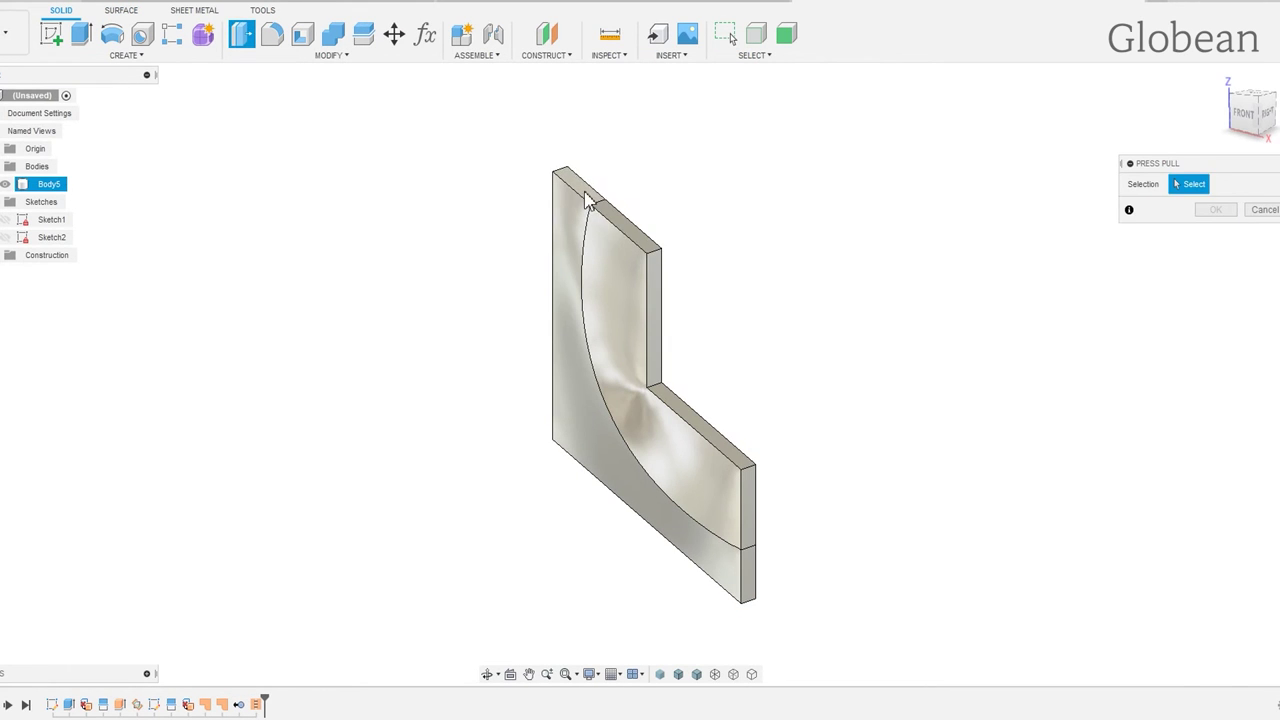
pyautogui.click(578, 198)
pyautogui.click(655, 310)
pyautogui.click(705, 425)
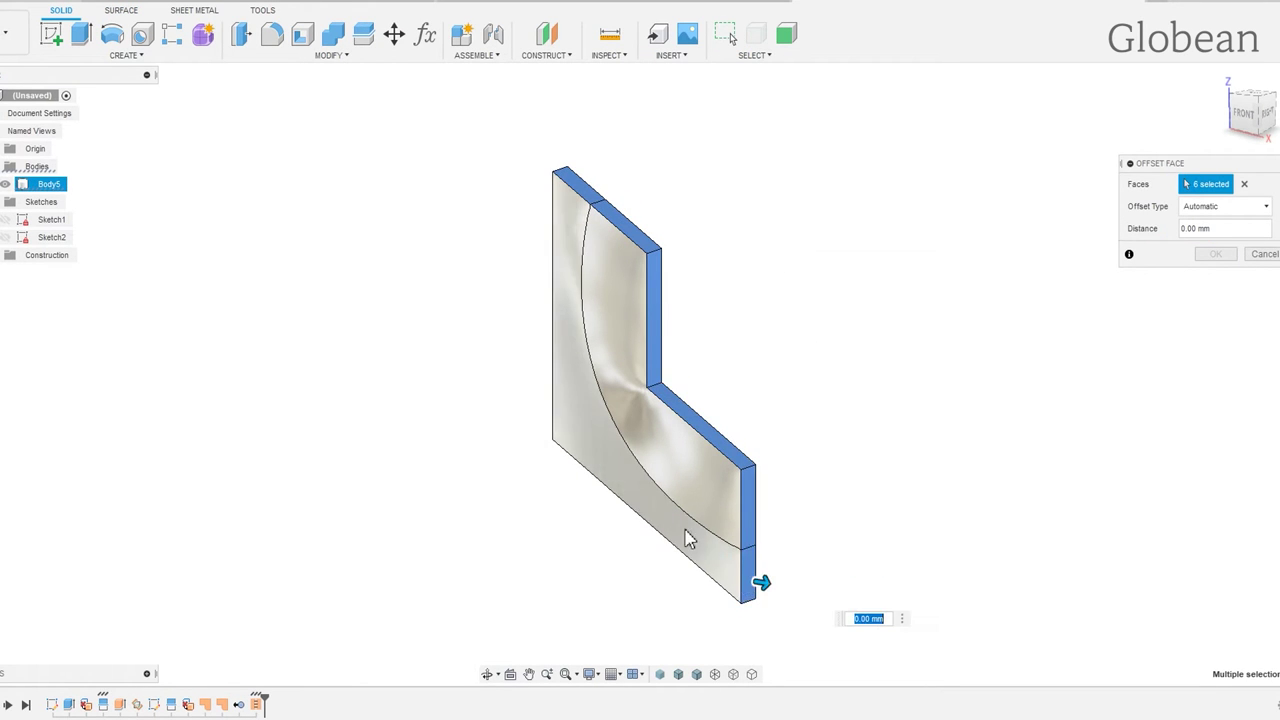
pyautogui.keyDown('shift'); pyautogui.moveTo(753, 537); pyautogui.dragTo(651, 486, button='middle'); pyautogui.keyUp('shift')
pyautogui.click(586, 443)
pyautogui.click(590, 497)
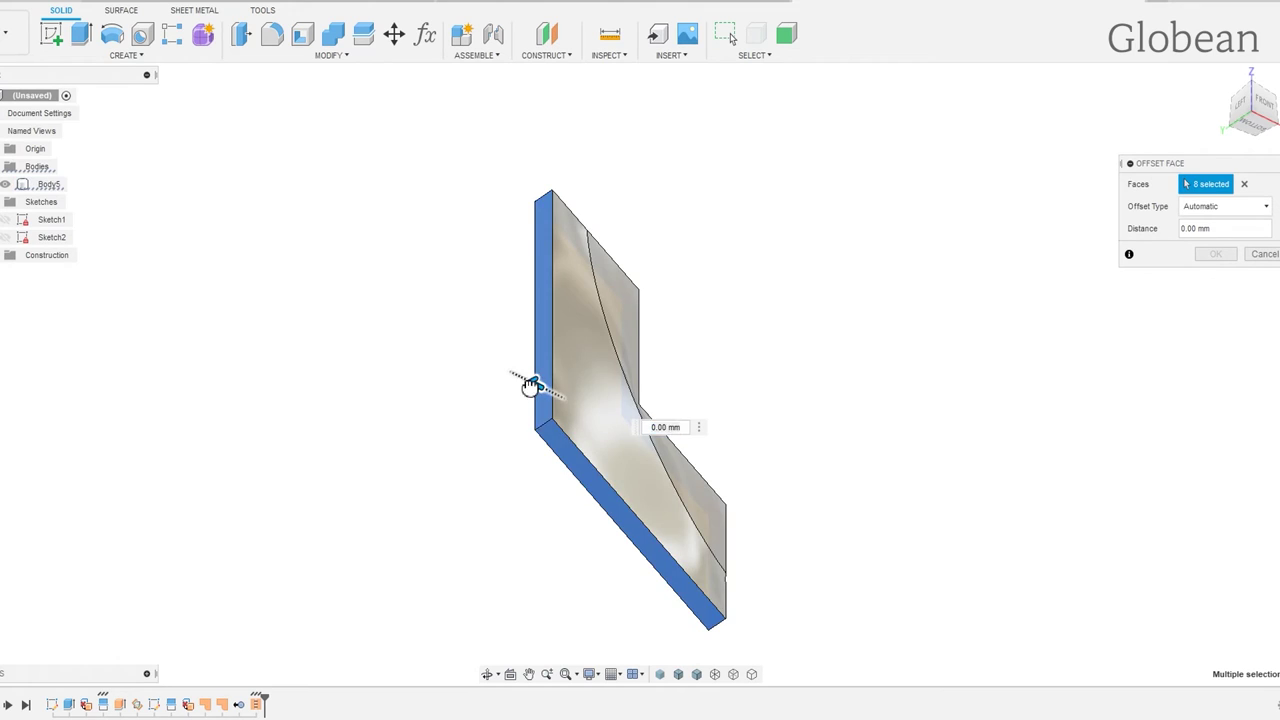
pyautogui.moveTo(536, 385); pyautogui.dragTo(533, 386)
pyautogui.press('Return')
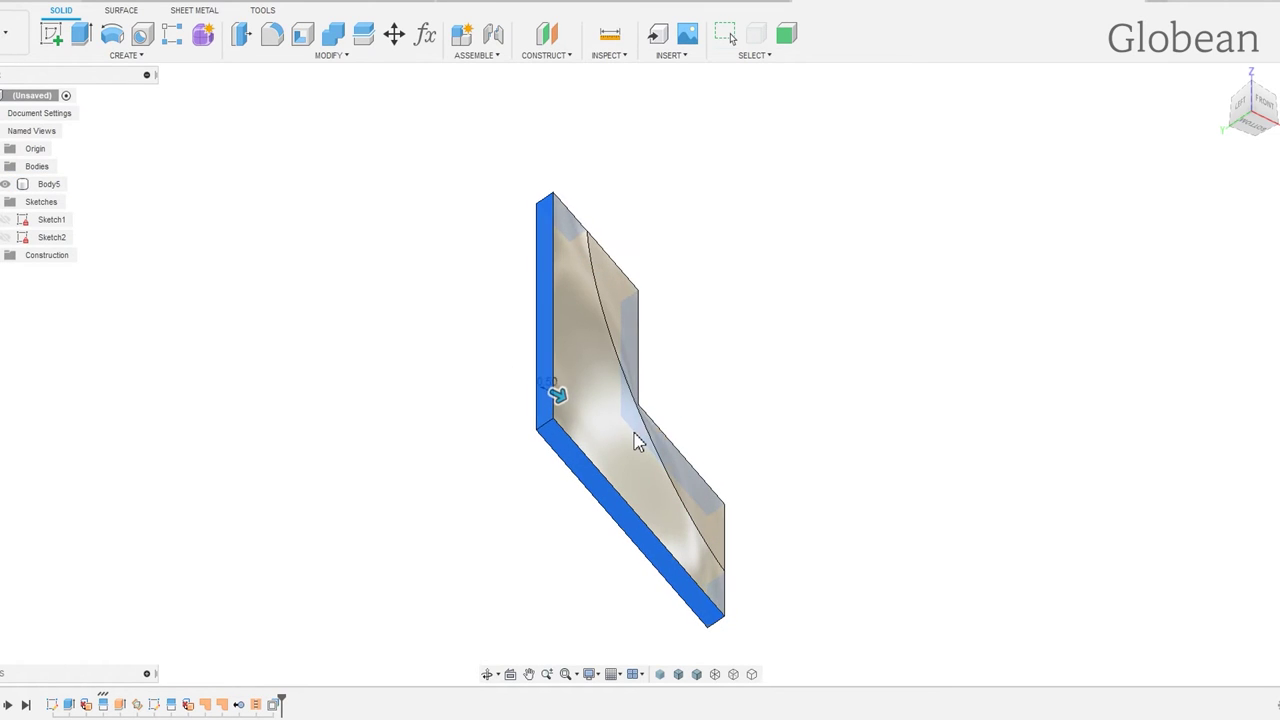
pyautogui.click(1263, 108)
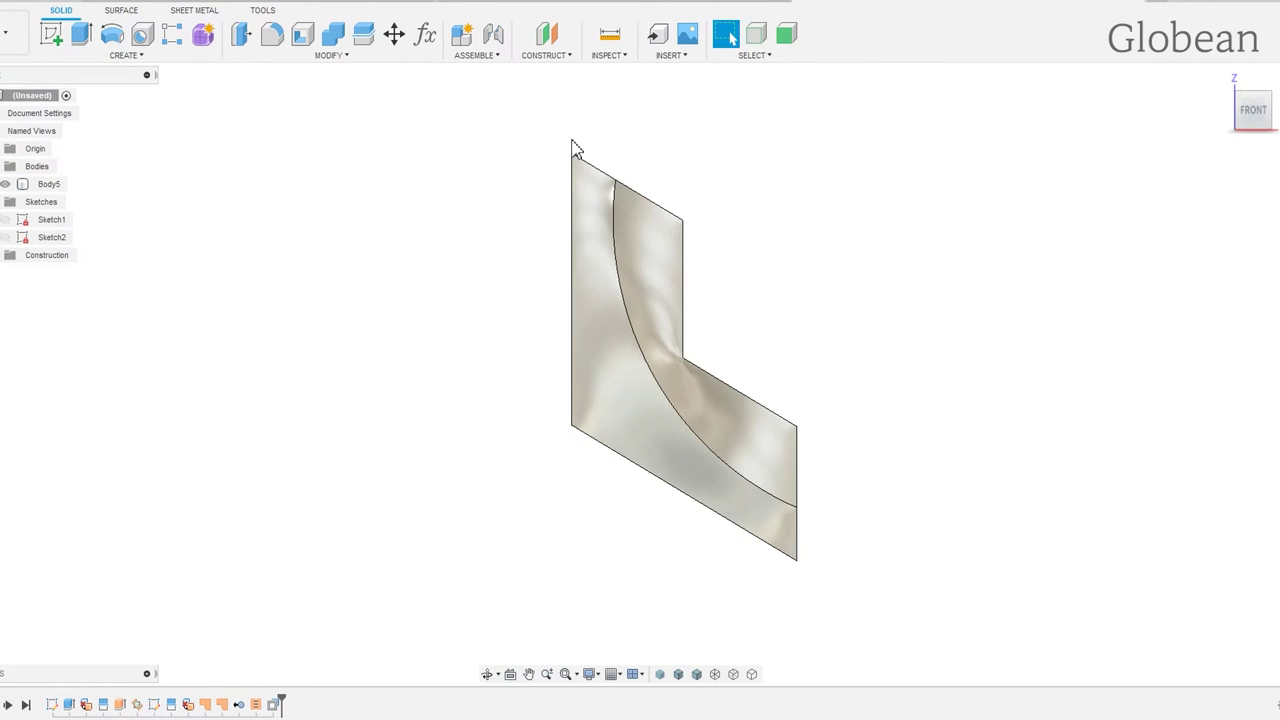
# - Start a fillet on every edge of the arm body, then cancel it
pyautogui.click(270, 38)
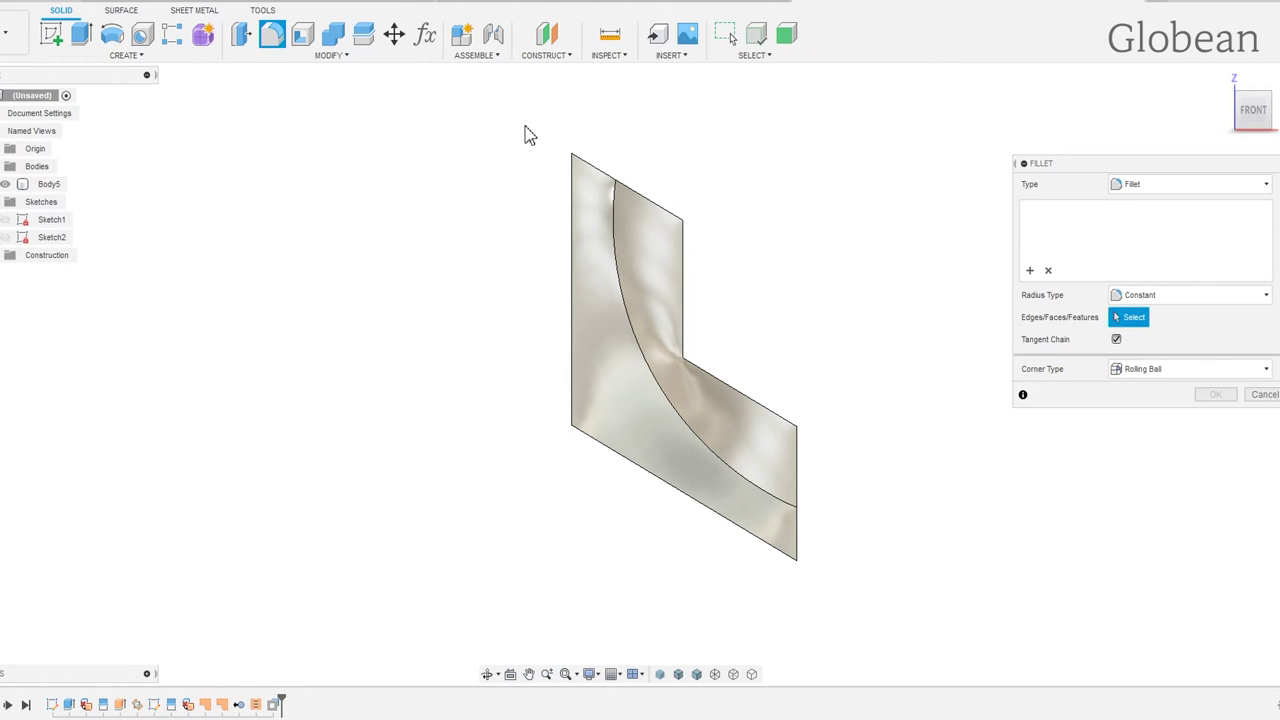
pyautogui.moveTo(530, 135); pyautogui.dragTo(873, 592)
pyautogui.press('Escape')
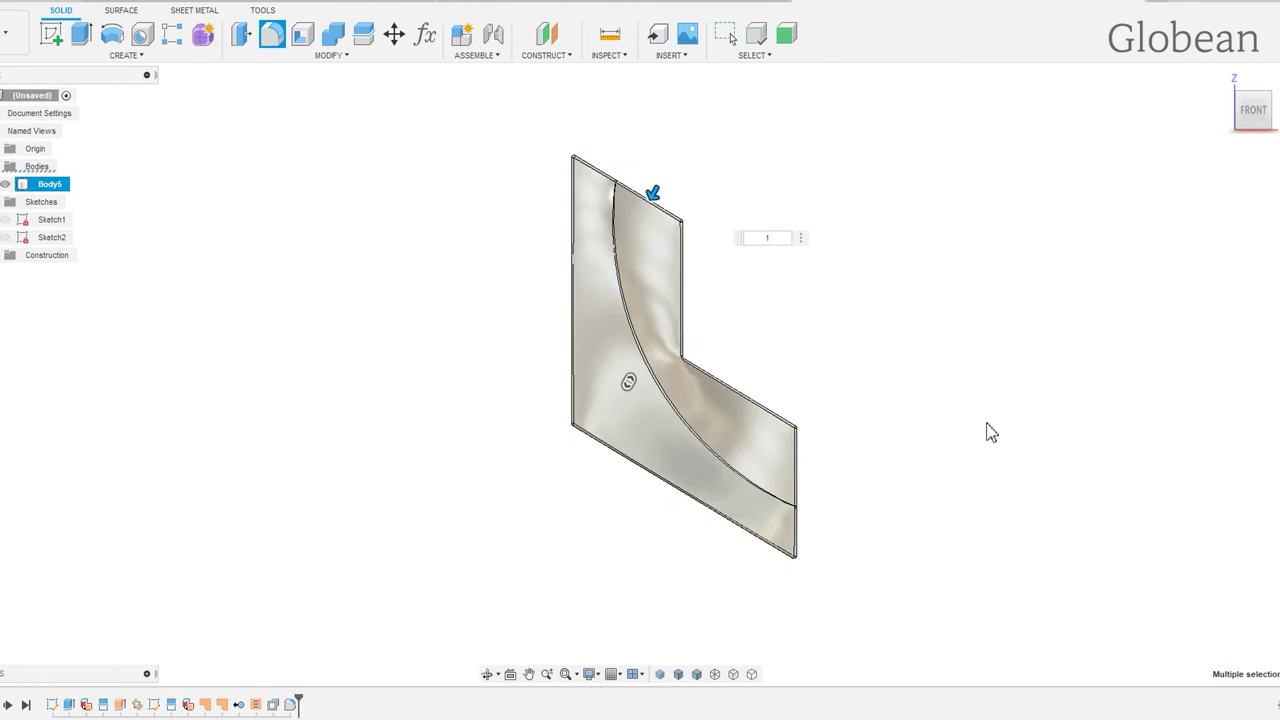
pyautogui.scroll(2, 823, 385)
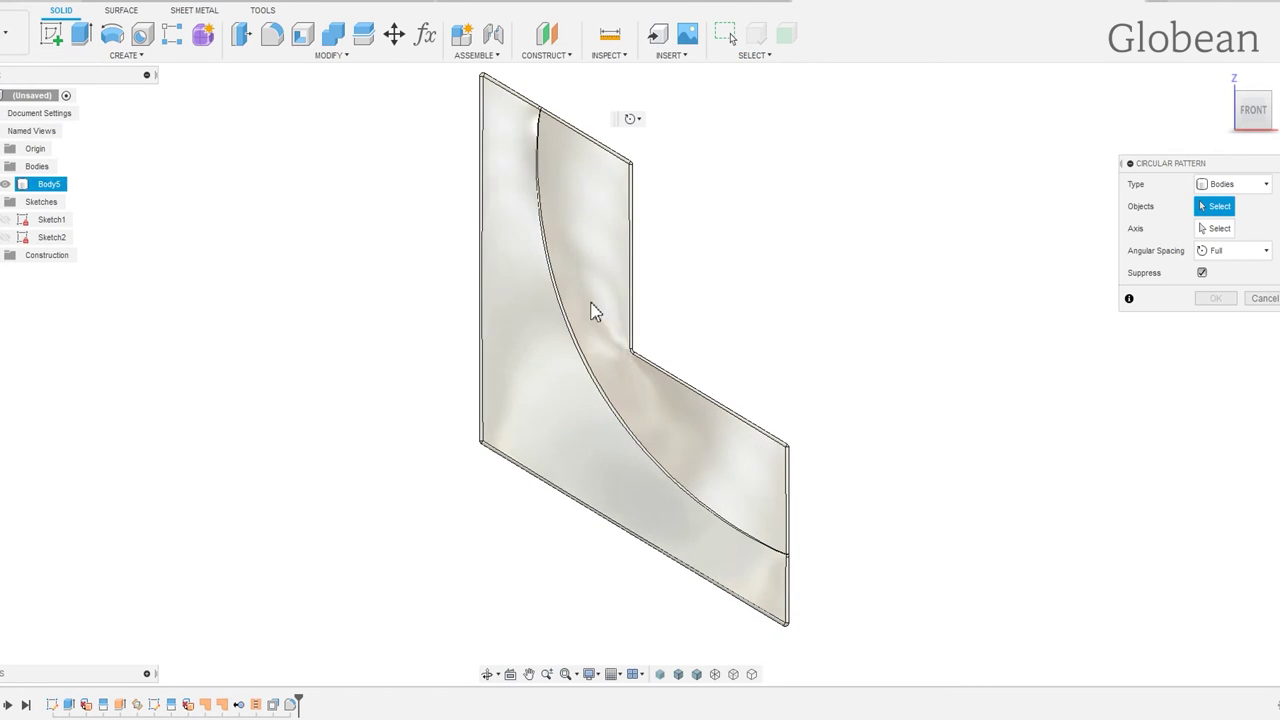
# - Circular-pattern Body5 around its corner edge into a three-armed tile
pyautogui.click(629, 294)
pyautogui.keyDown('shift'); pyautogui.moveTo(707, 425); pyautogui.dragTo(694, 417, button='middle'); pyautogui.keyUp('shift')
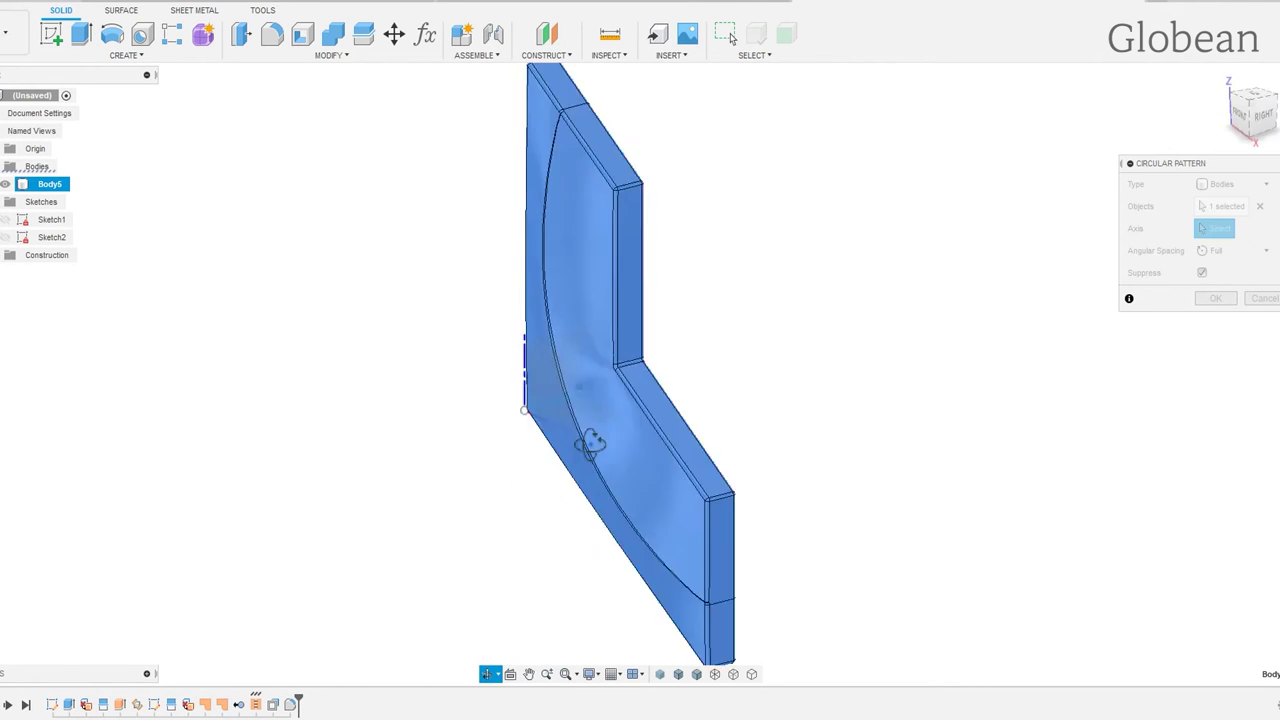
pyautogui.click(694, 417)
pyautogui.moveTo(777, 446); pyautogui.dragTo(943, 404, button='middle')
pyautogui.click(1215, 320)
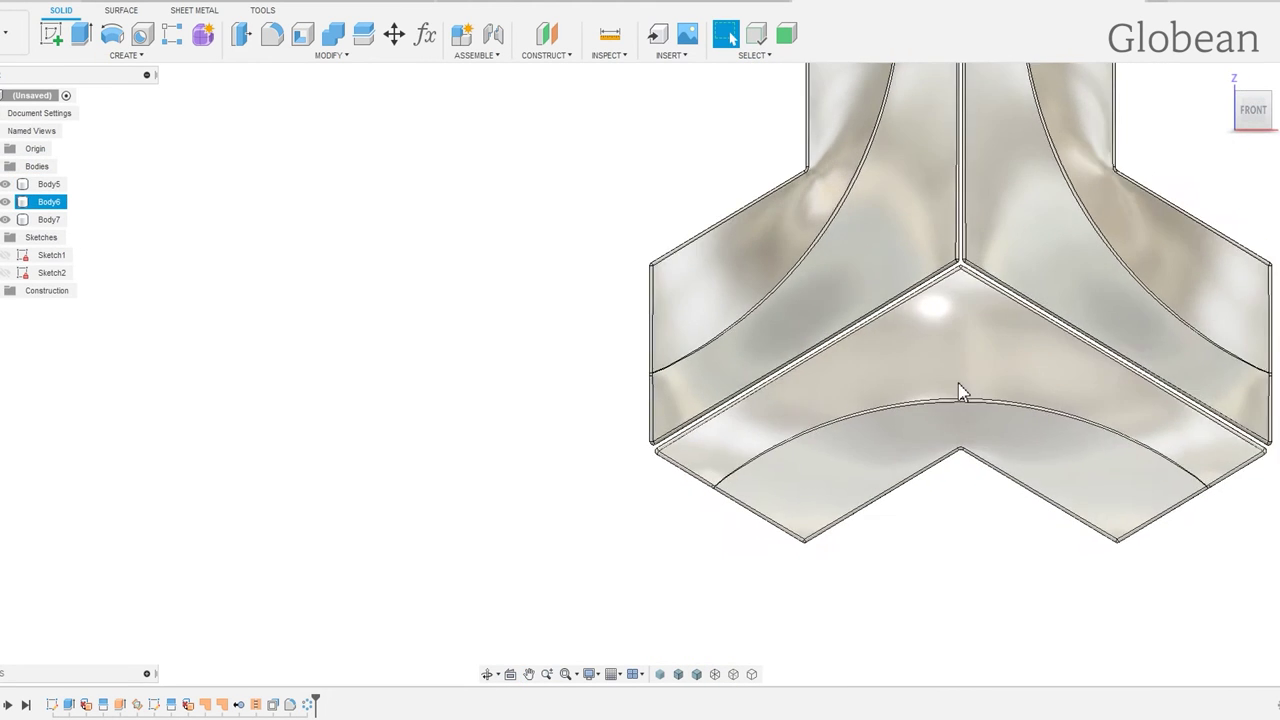
# - Turn Body5 into a new component, Component1:1
pyautogui.scroll(-3, 960, 392)
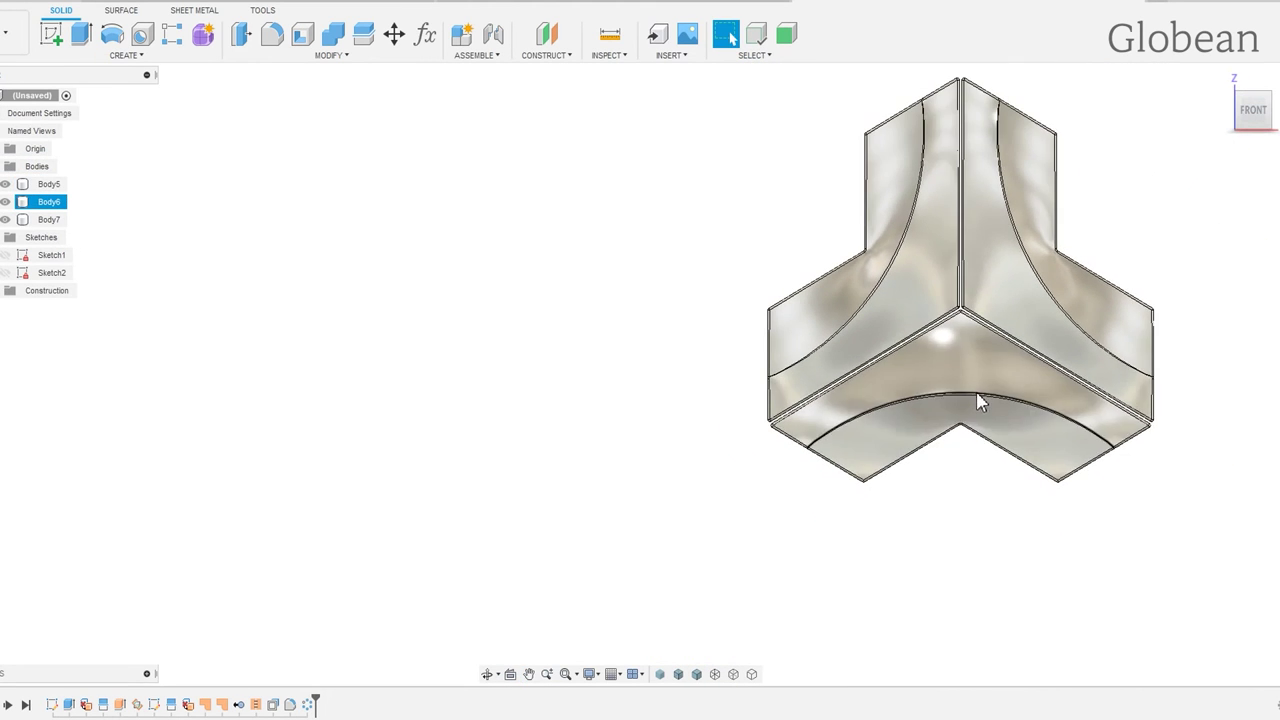
pyautogui.moveTo(977, 400)
pyautogui.mouseDown(button='middle')
pyautogui.moveTo(628, 391)
pyautogui.moveTo(623, 403)
pyautogui.mouseUp(button='middle')
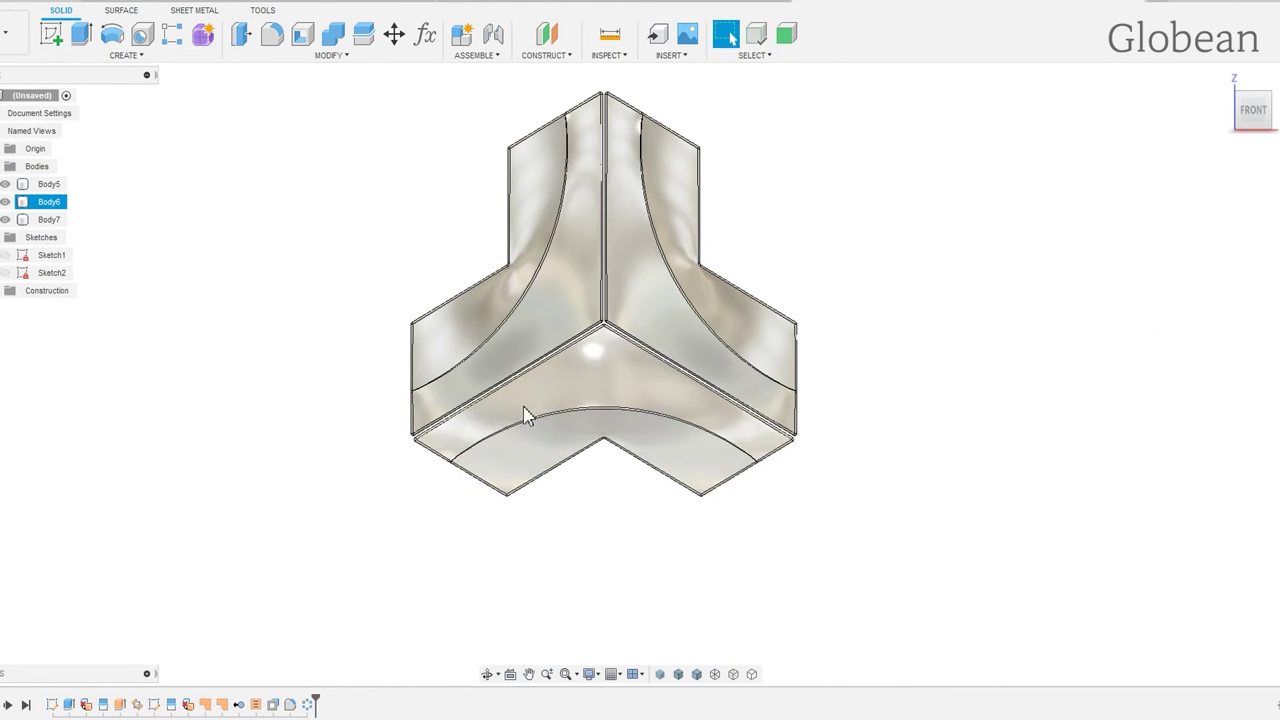
pyautogui.click(47, 184)
pyautogui.rightClick(47, 184)
pyautogui.click(88, 240)
# - Move Body6 and Body7 into Component1:1
pyautogui.click(47, 184)
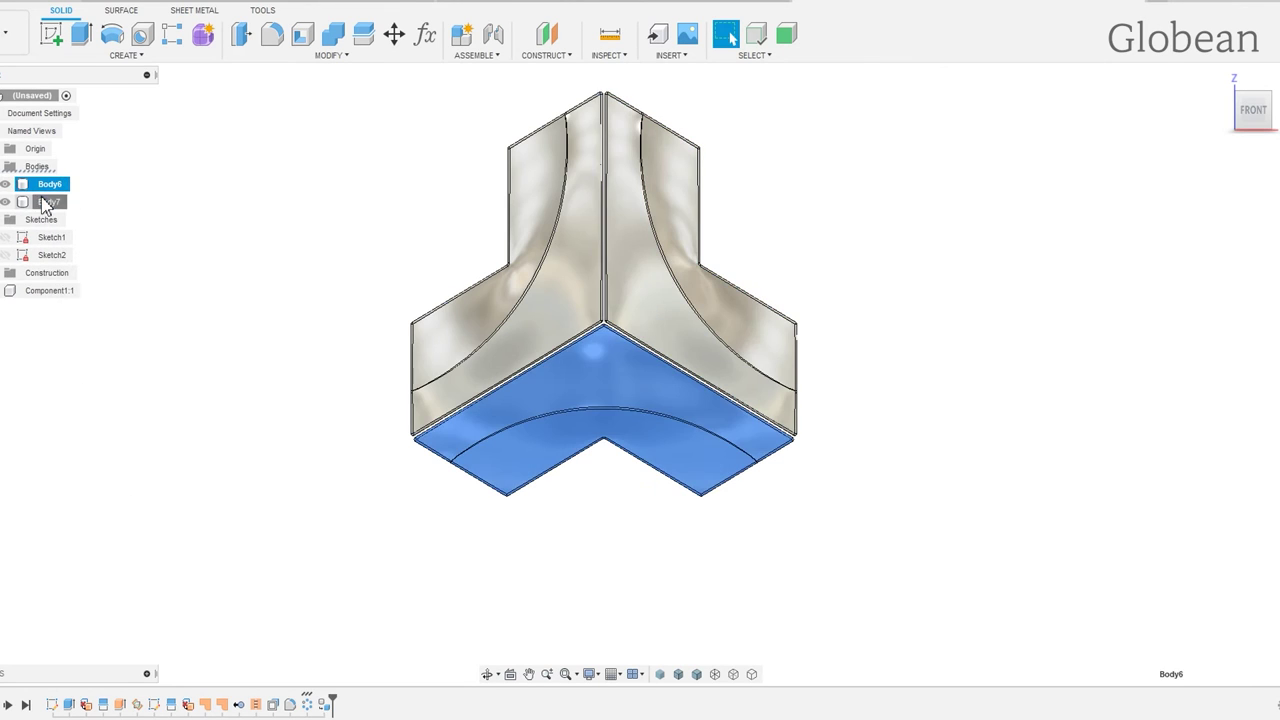
pyautogui.keyDown('shift'); pyautogui.click(48, 202); pyautogui.keyUp('shift')
pyautogui.moveTo(48, 202); pyautogui.dragTo(60, 292)
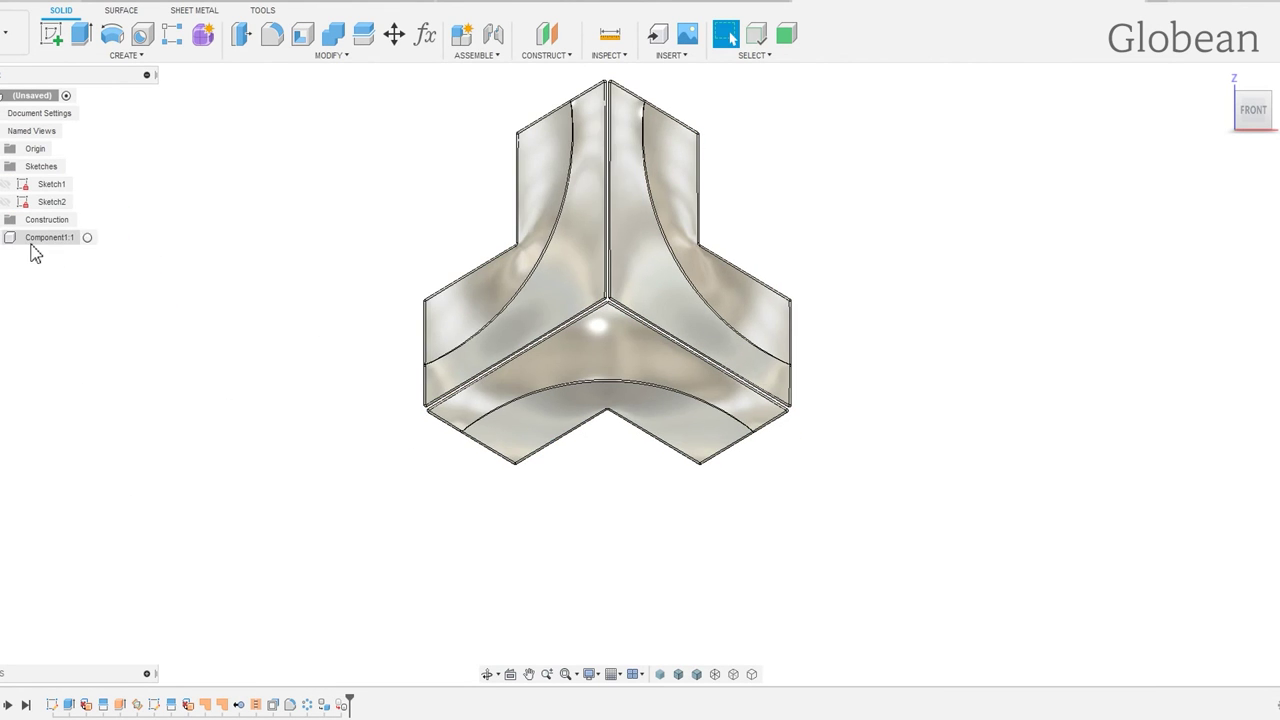
# - Paste a copy of Component1:1 and rotate it 180 degrees about a tile edge
pyautogui.click(31, 238)
pyautogui.hotkey('ctrl', 'c')
pyautogui.hotkey('ctrl', 'v')
pyautogui.click(1229, 229)
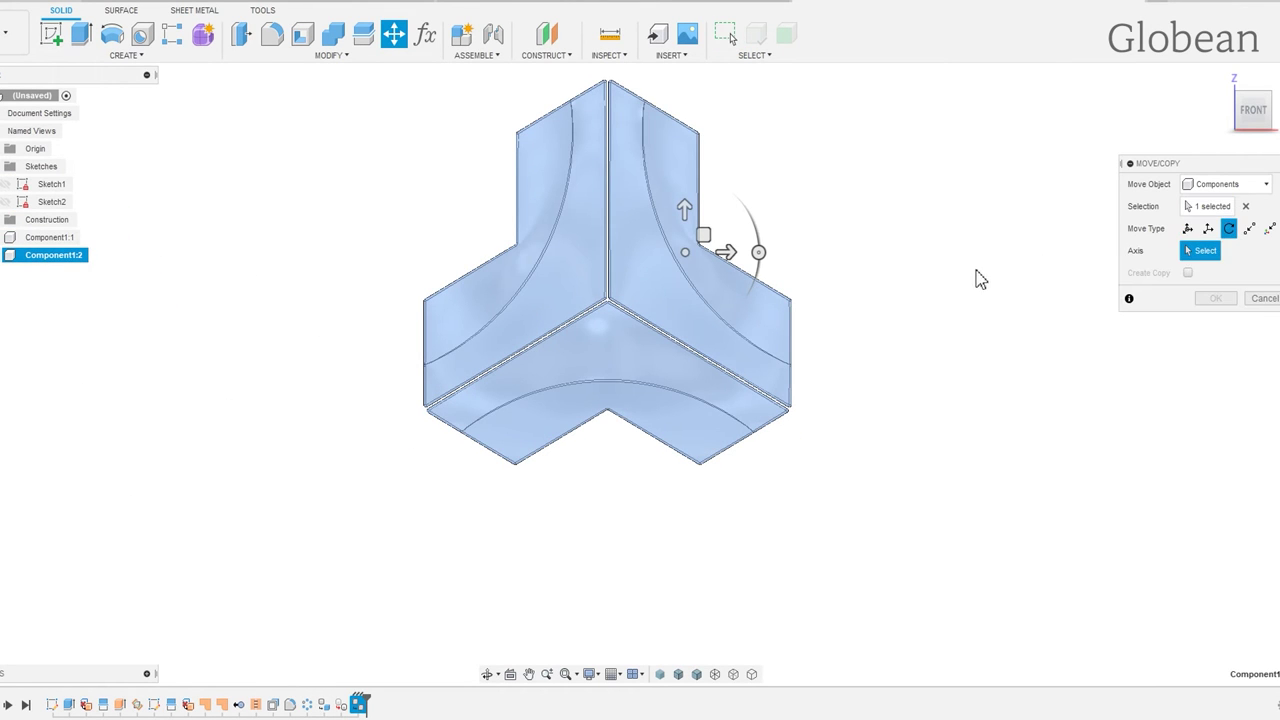
pyautogui.moveTo(958, 263)
pyautogui.keyDown('shift'); pyautogui.mouseDown(button='middle')
pyautogui.moveTo(889, 274)
pyautogui.moveTo(897, 289)
pyautogui.mouseUp(button='middle'); pyautogui.keyUp('shift')
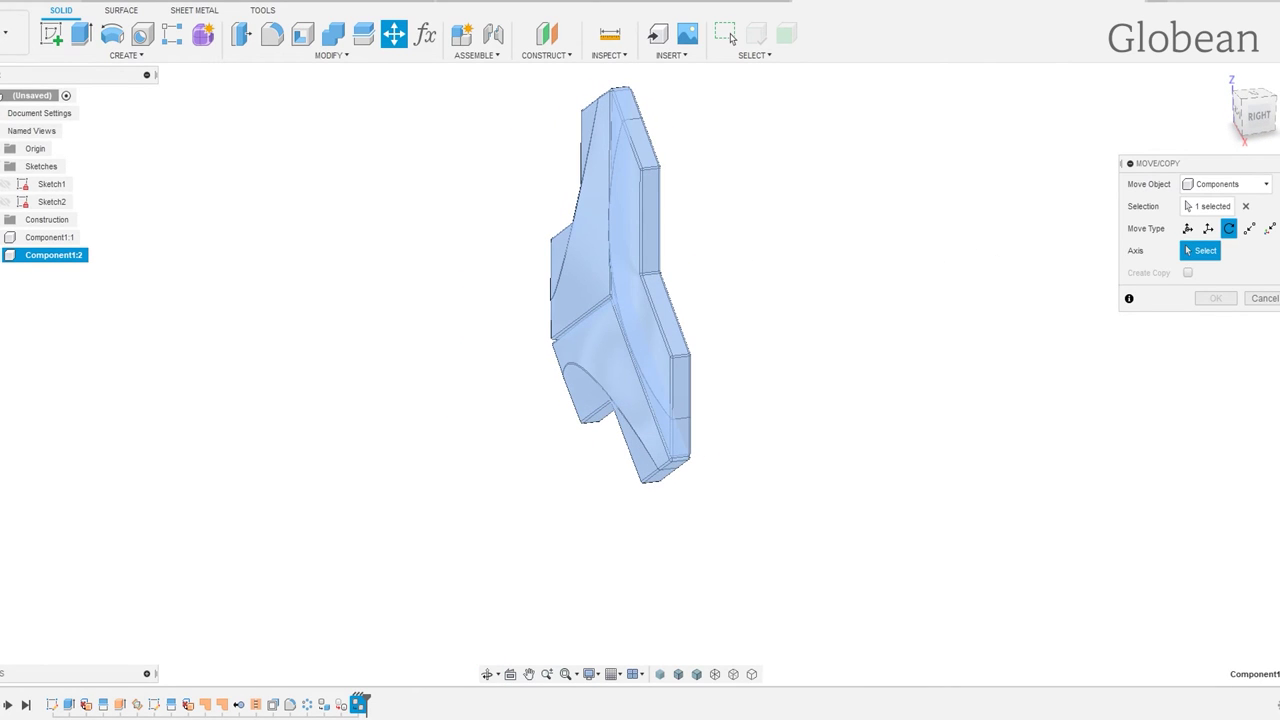
pyautogui.click(687, 298)
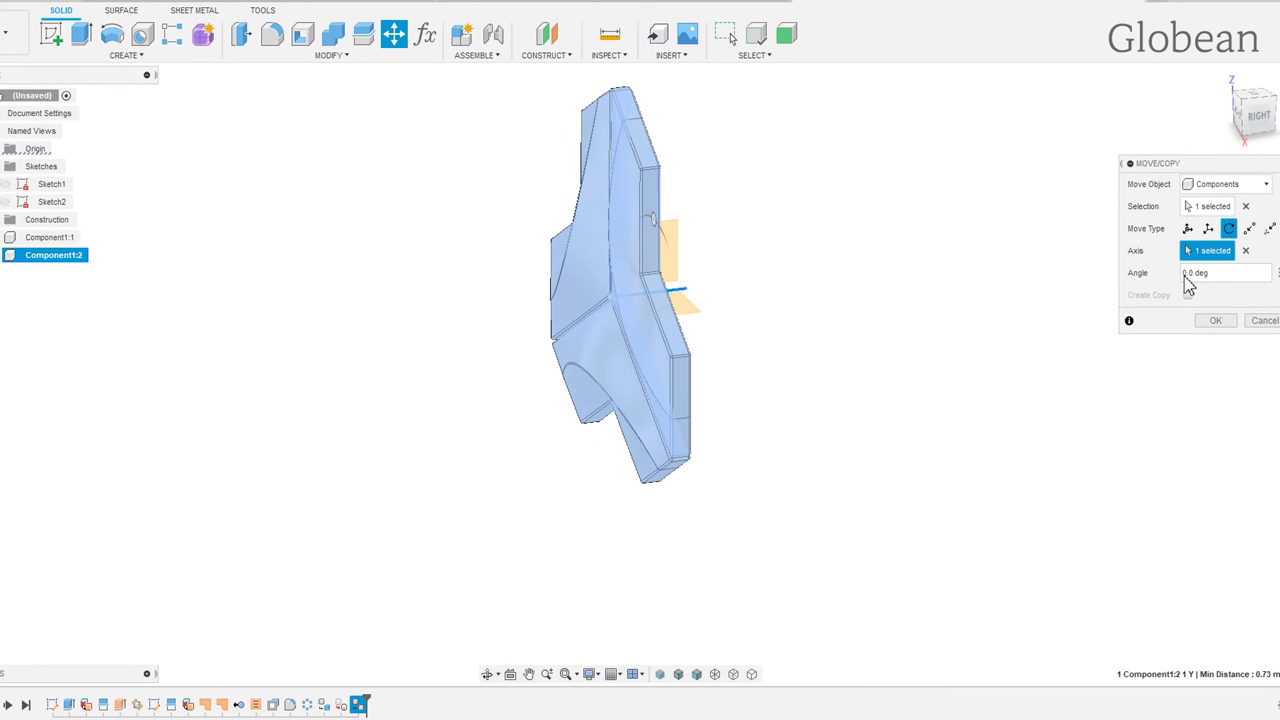
pyautogui.click(1212, 275)
pyautogui.write('180')
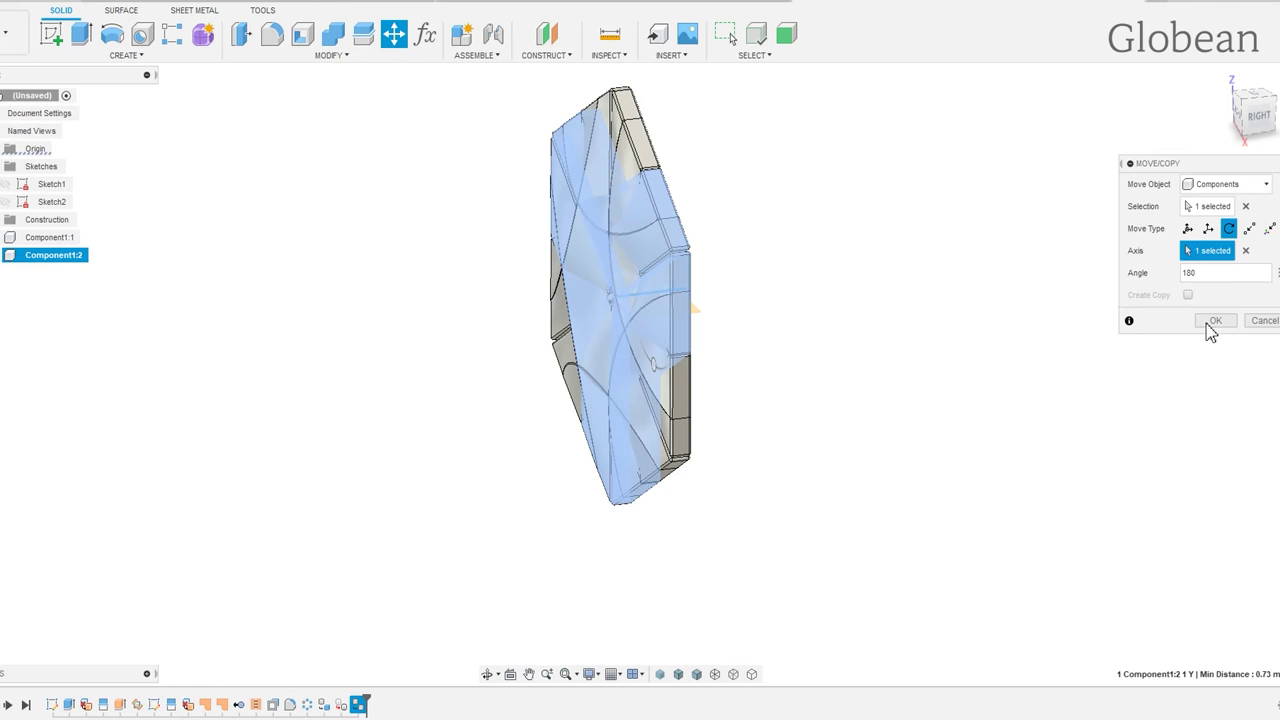
pyautogui.click(1212, 321)
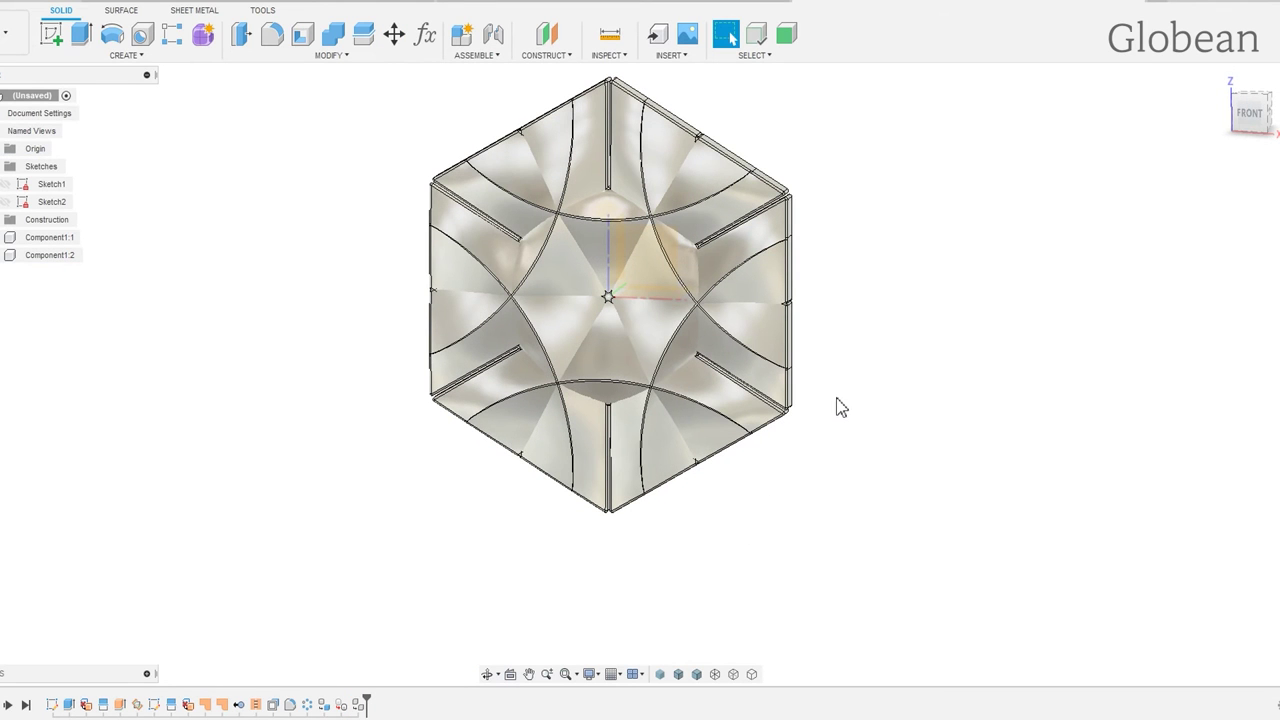
# - Translate Component1:2 by Z 123 mm and X -43 mm to nest against Component1:1
pyautogui.click(50, 255)
pyautogui.press('m')
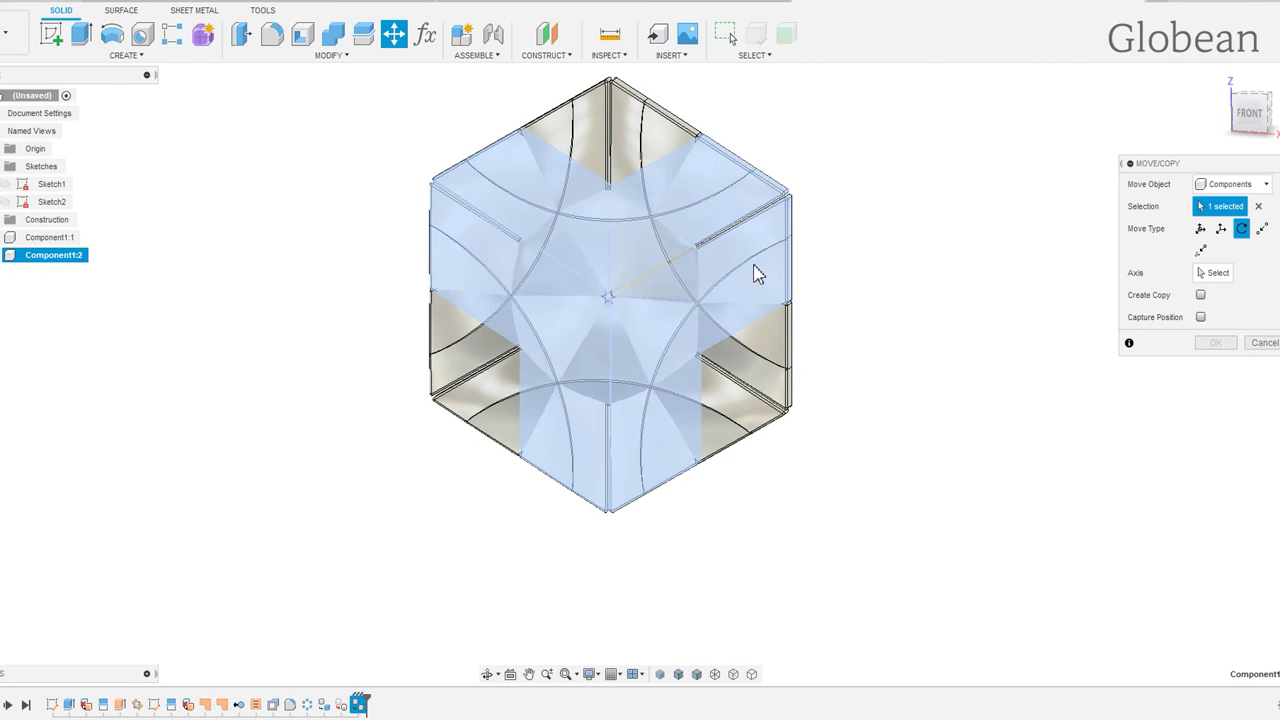
pyautogui.click(1221, 228)
pyautogui.moveTo(607, 345); pyautogui.dragTo(590, 528)
pyautogui.click(736, 518)
pyautogui.write('123')
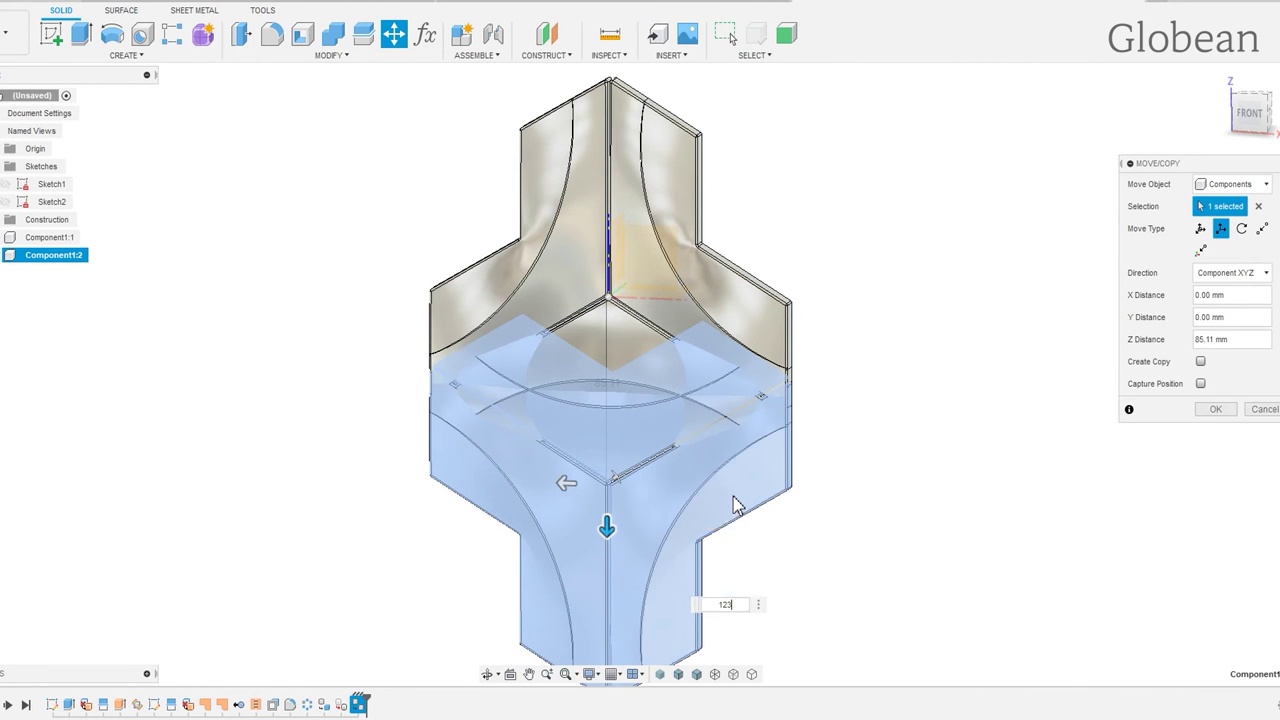
pyautogui.press('Return')
pyautogui.moveTo(569, 563); pyautogui.dragTo(651, 565)
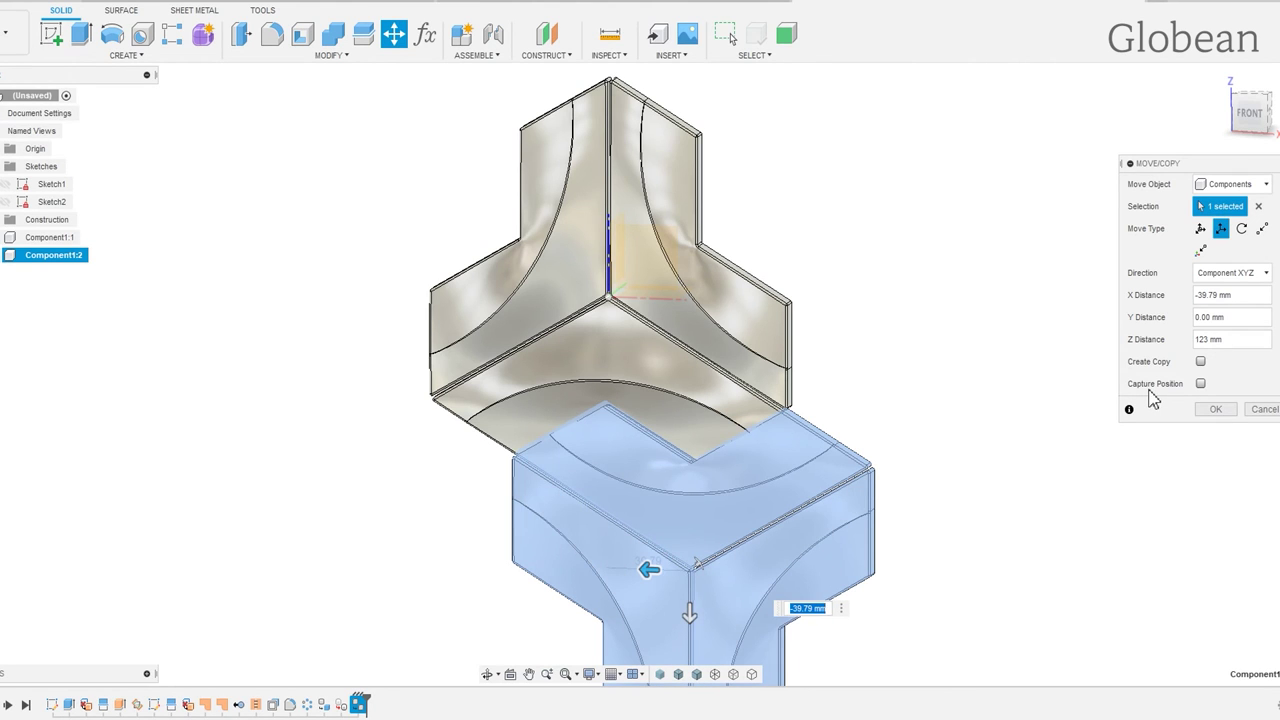
pyautogui.write('-43')
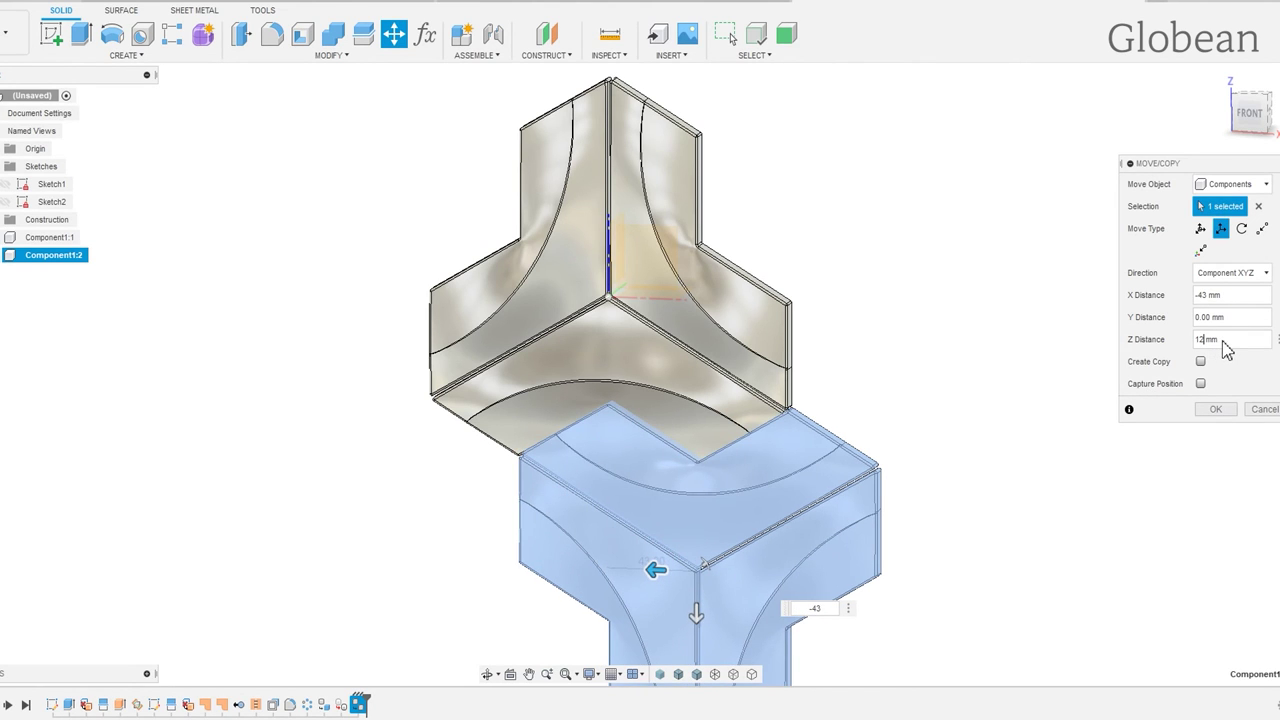
pyautogui.press('Return')
pyautogui.press('Return')
pyautogui.click(1250, 114)
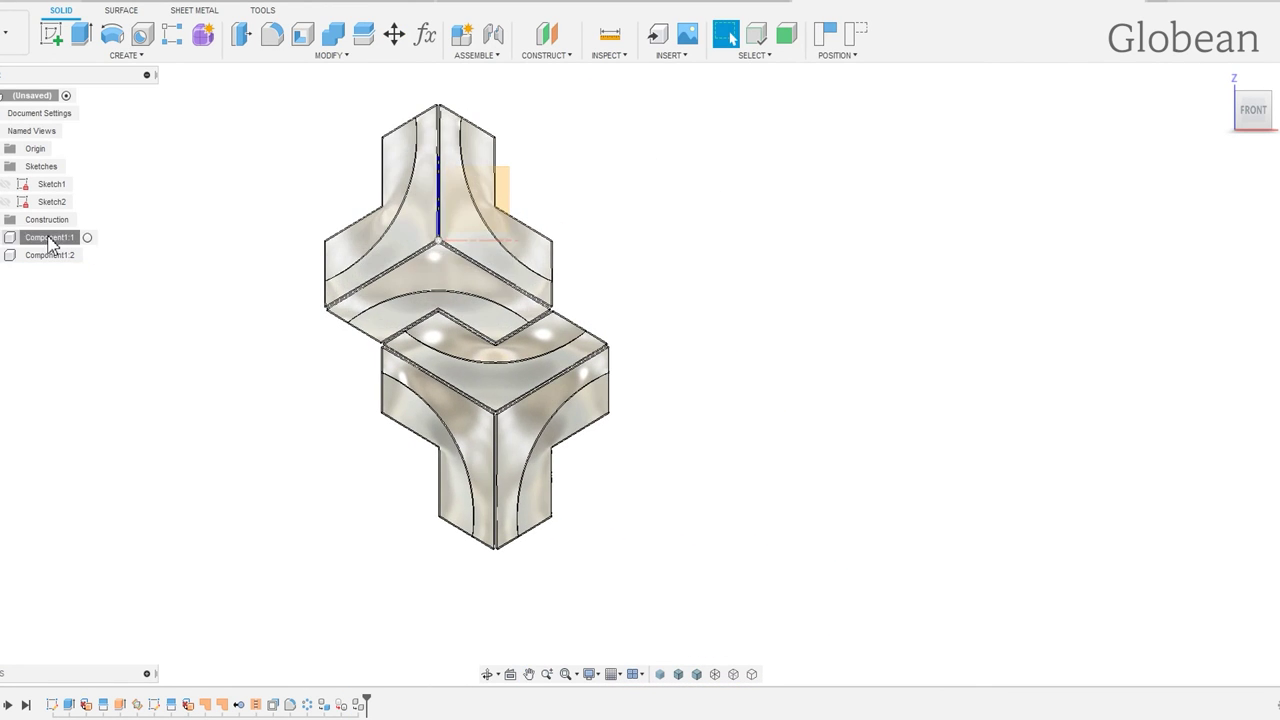
# - Rectangular-pattern Component1:1 and 1:2 along the row with 173 mm spacing
pyautogui.click(50, 237)
pyautogui.keyDown('ctrl'); pyautogui.click(55, 255); pyautogui.keyUp('ctrl')
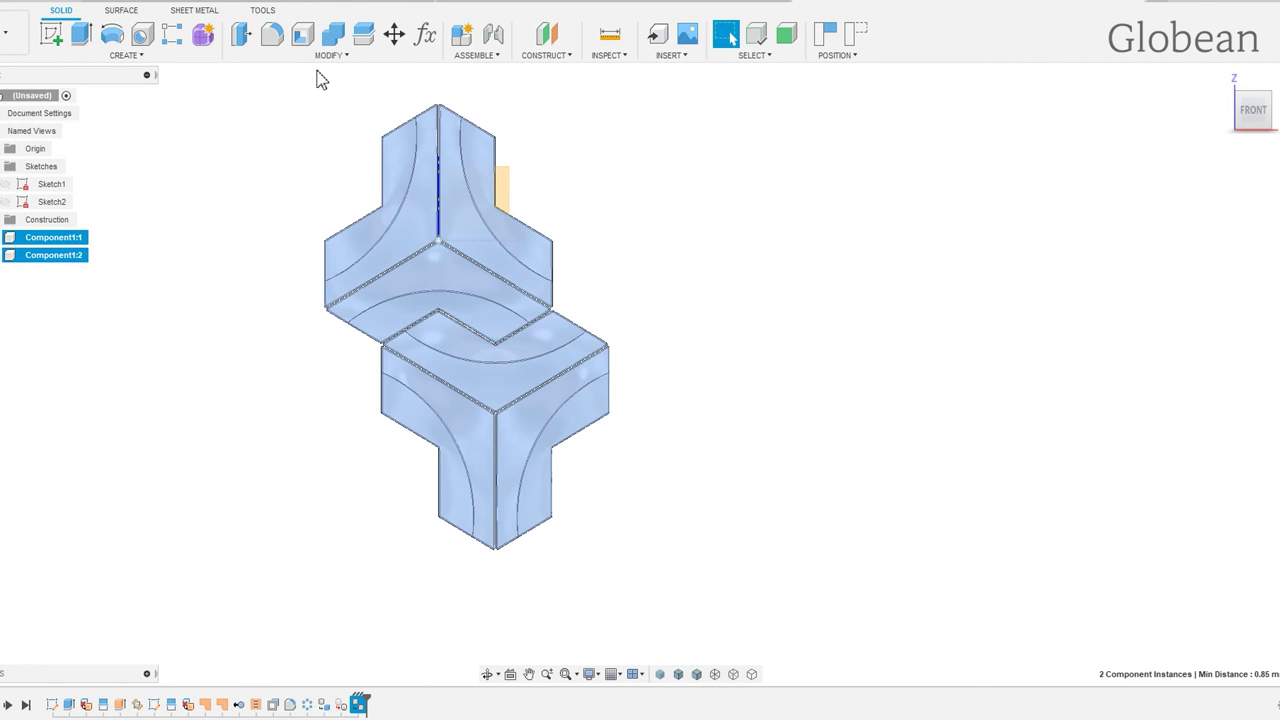
pyautogui.click(167, 46)
pyautogui.click(683, 372)
pyautogui.click(1222, 226)
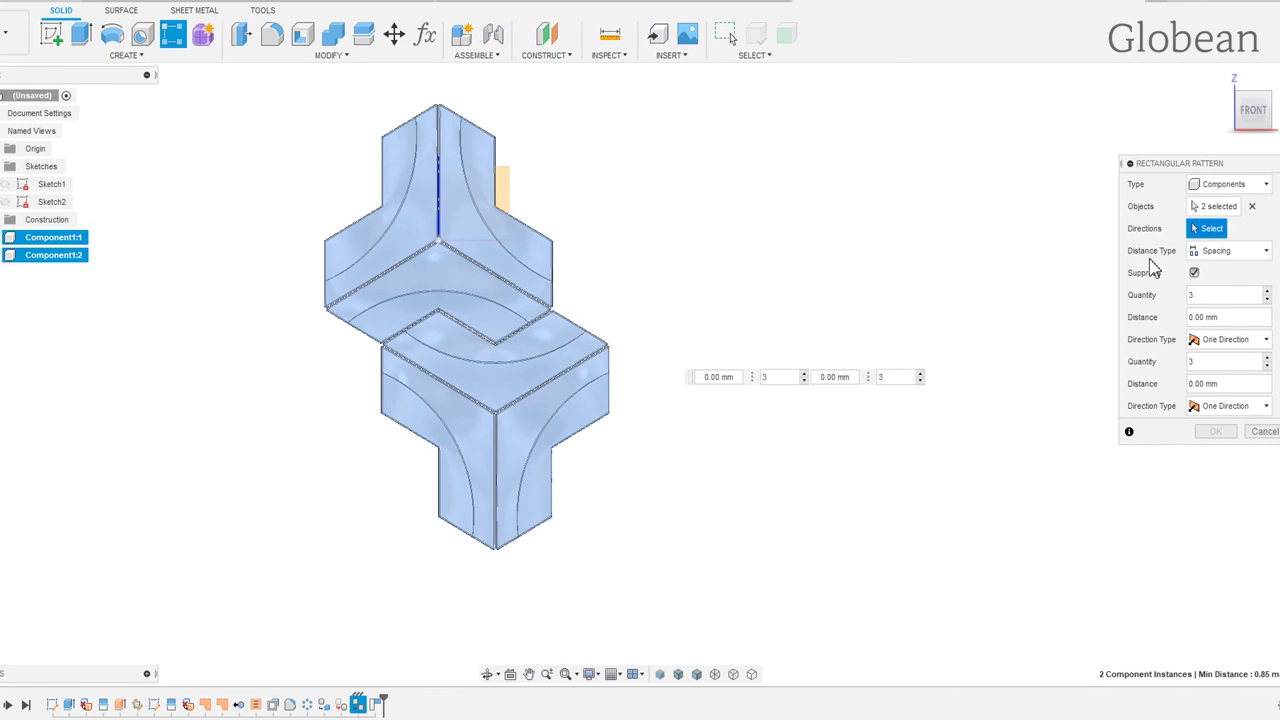
pyautogui.keyDown('shift'); pyautogui.moveTo(678, 300); pyautogui.dragTo(510, 255, button='middle'); pyautogui.keyUp('shift')
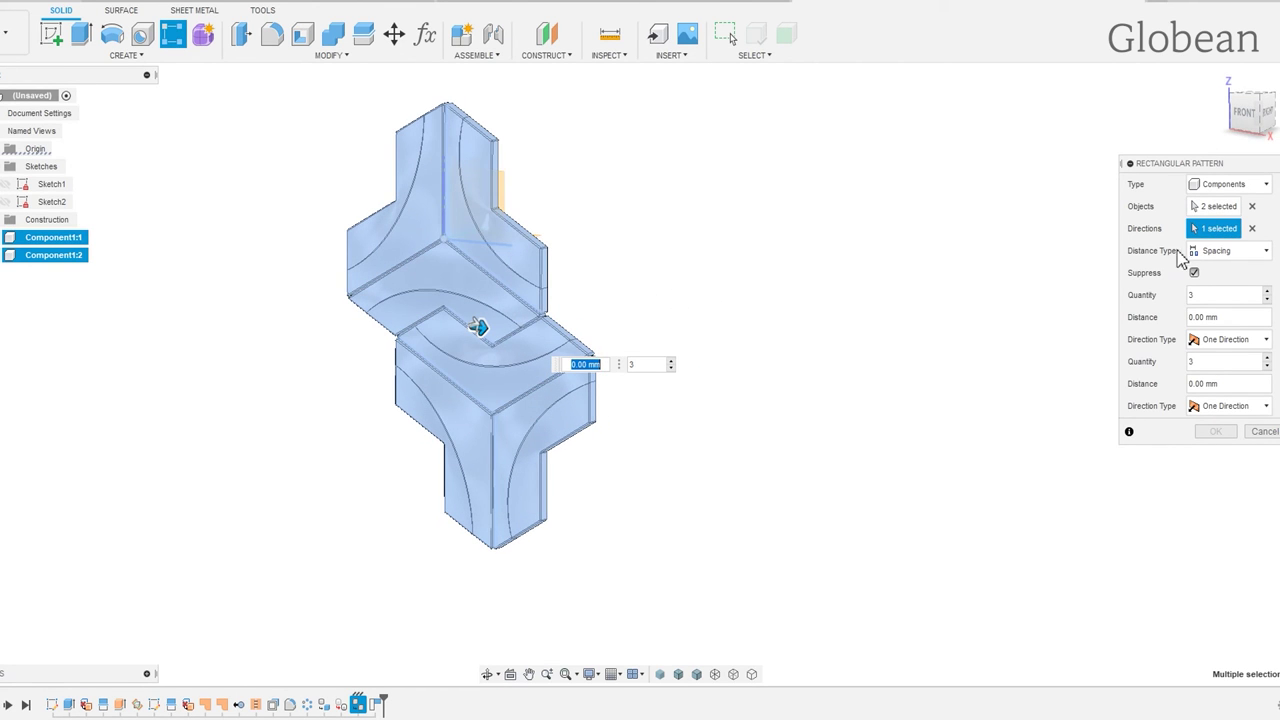
pyautogui.click(585, 364)
pyautogui.write('173')
pyautogui.press('Return')
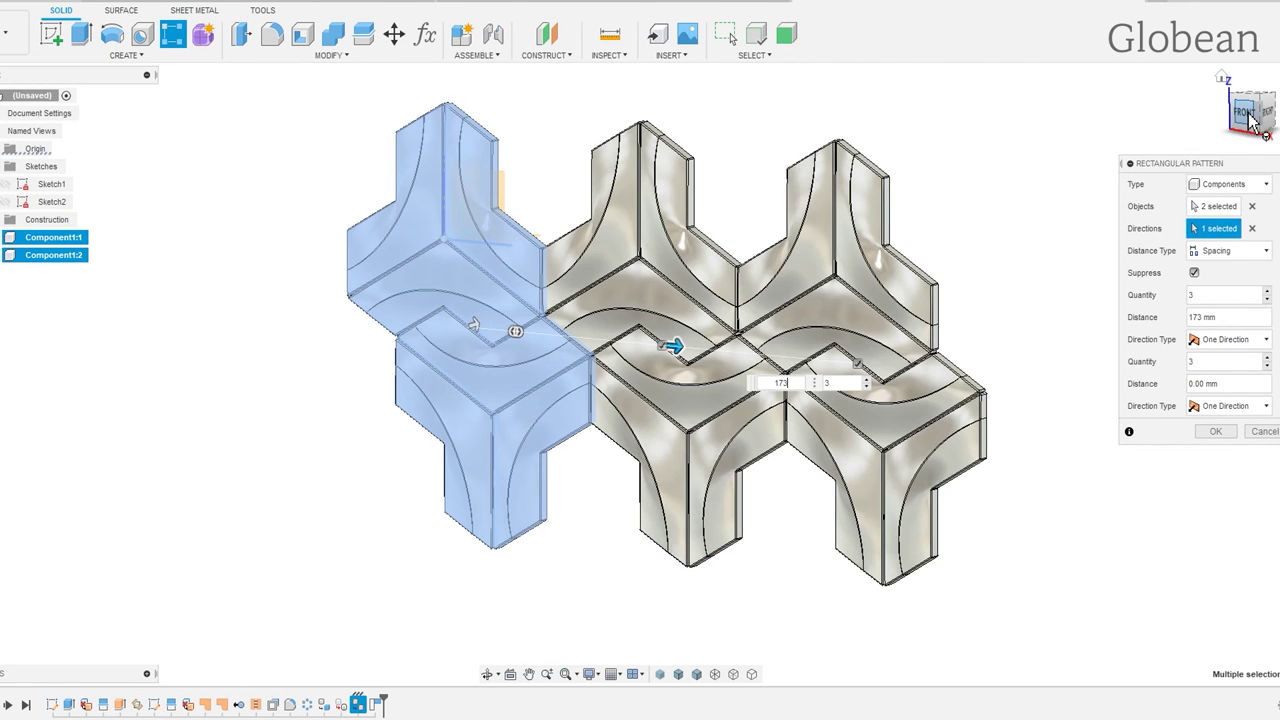
pyautogui.click(1247, 113)
# - Set the pattern quantity to 5 and confirm the row
pyautogui.click(665, 387)
pyautogui.click(665, 387)
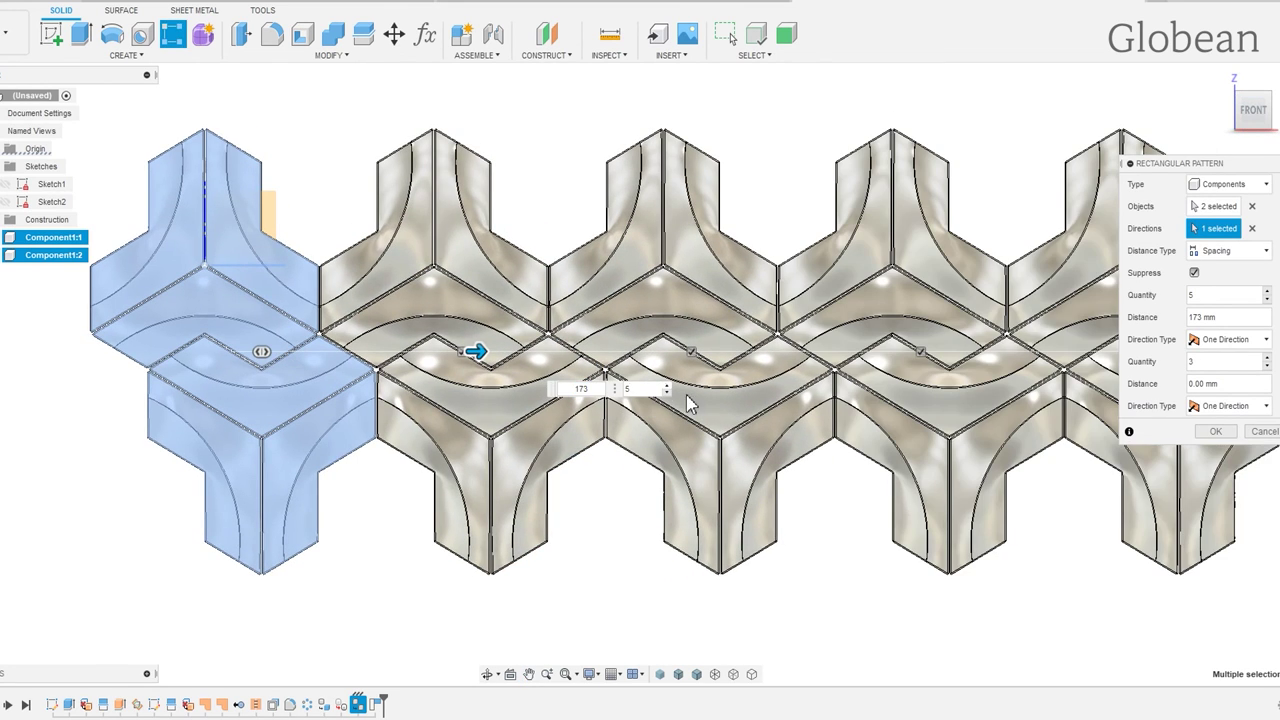
pyautogui.scroll(-2, 806, 389)
pyautogui.moveTo(806, 389); pyautogui.dragTo(704, 445, button='middle')
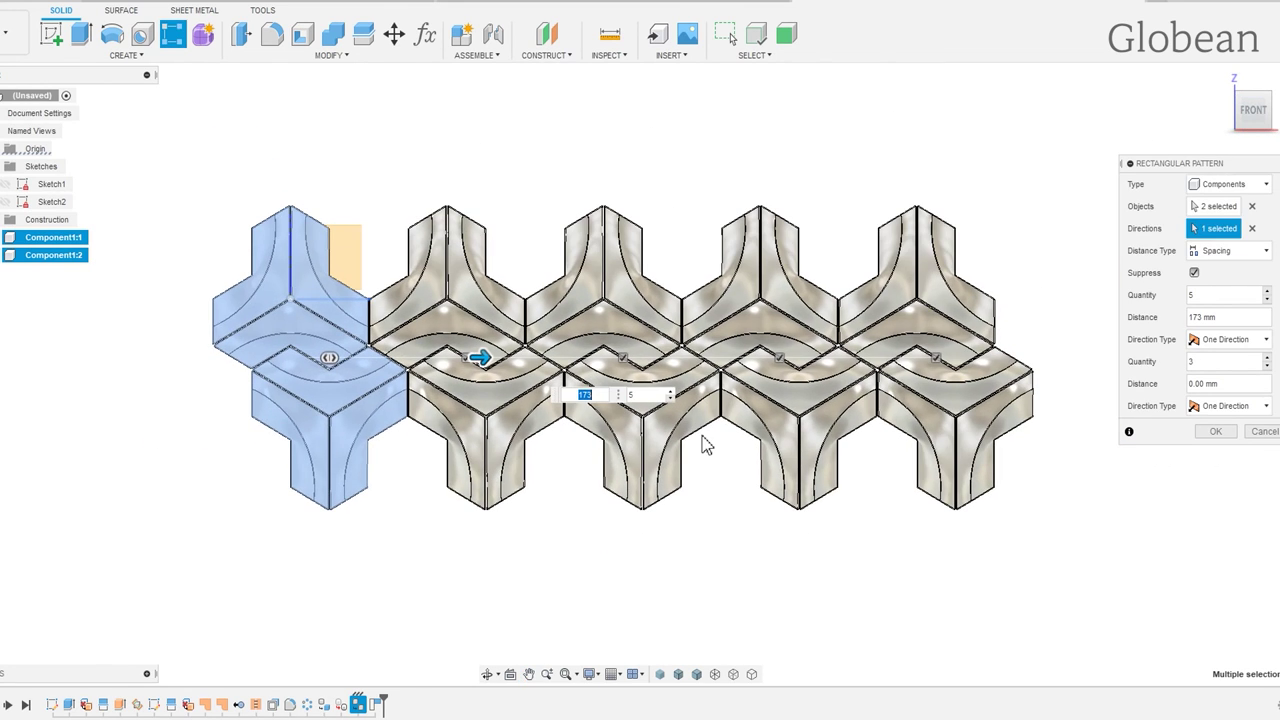
pyautogui.click(1214, 432)
pyautogui.moveTo(846, 509); pyautogui.dragTo(827, 448, button='middle')
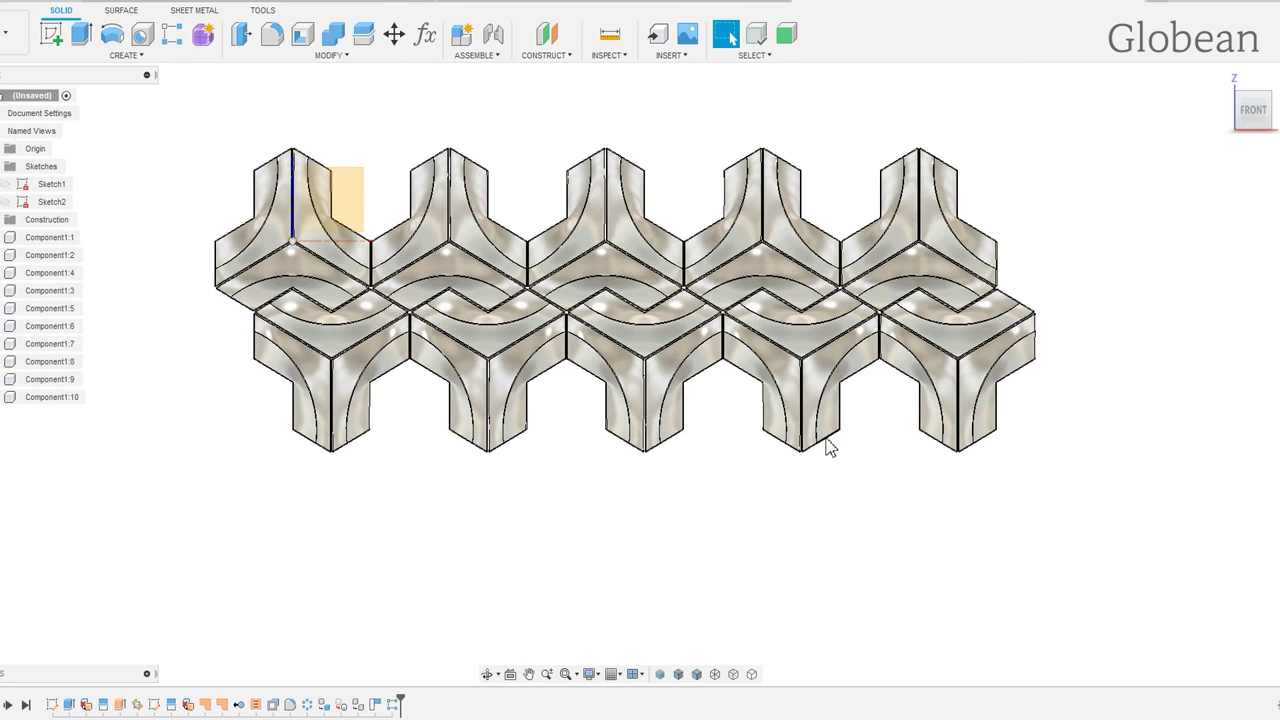
pyautogui.click(60, 240)
# - Copy-paste Component1:1–1:10 and move the copies down and sideways beneath the first row
pyautogui.keyDown('shift'); pyautogui.click(62, 400); pyautogui.keyUp('shift')
pyautogui.hotkey('ctrl', 'c')
pyautogui.hotkey('ctrl', 'v')
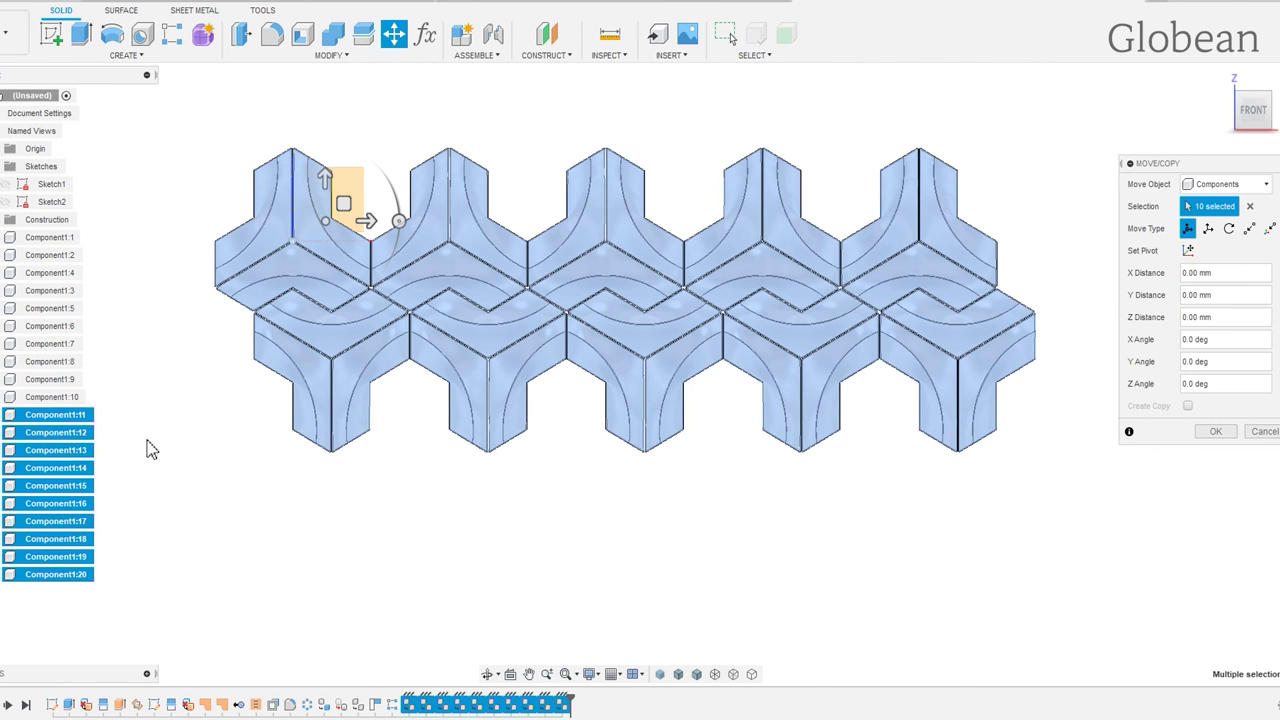
pyautogui.moveTo(321, 175)
pyautogui.mouseDown()
pyautogui.moveTo(318, 407)
pyautogui.moveTo(442, 395)
pyautogui.moveTo(481, 433)
pyautogui.moveTo(330, 434)
pyautogui.mouseUp()
pyautogui.click(1215, 431)
pyautogui.scroll(-2, 842, 512)
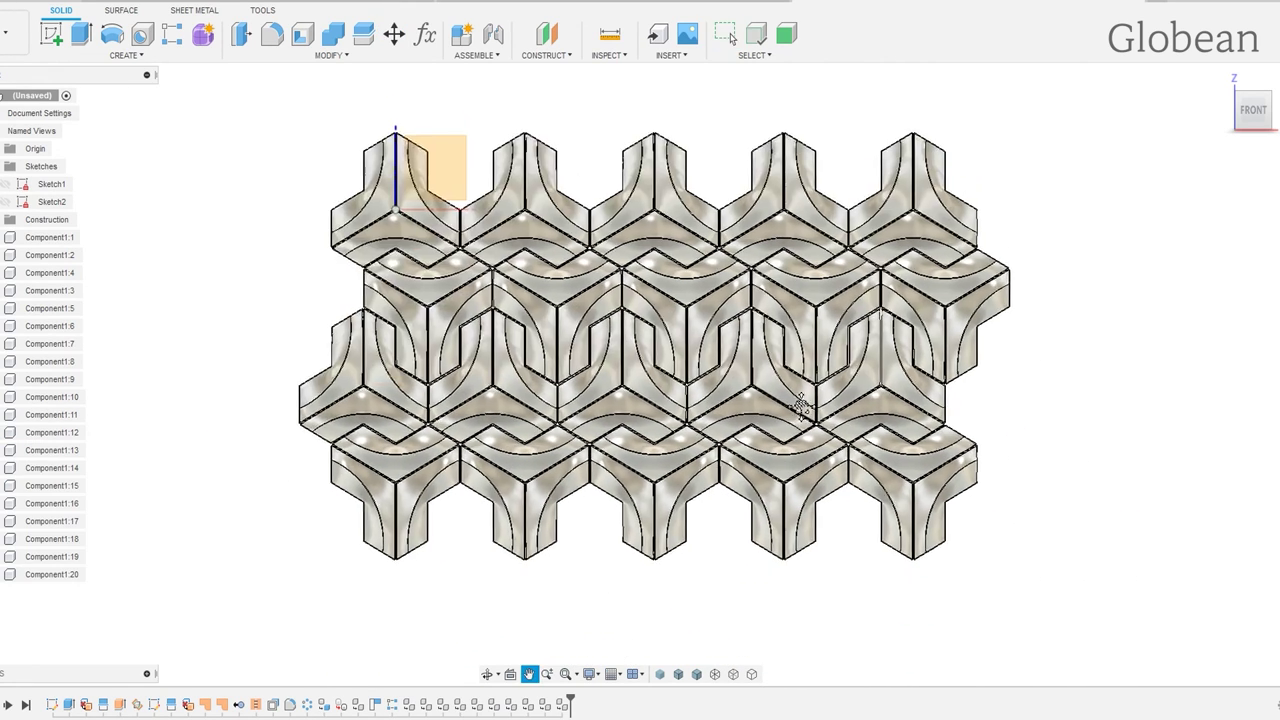
pyautogui.moveTo(728, 382); pyautogui.dragTo(716, 348, button='middle')
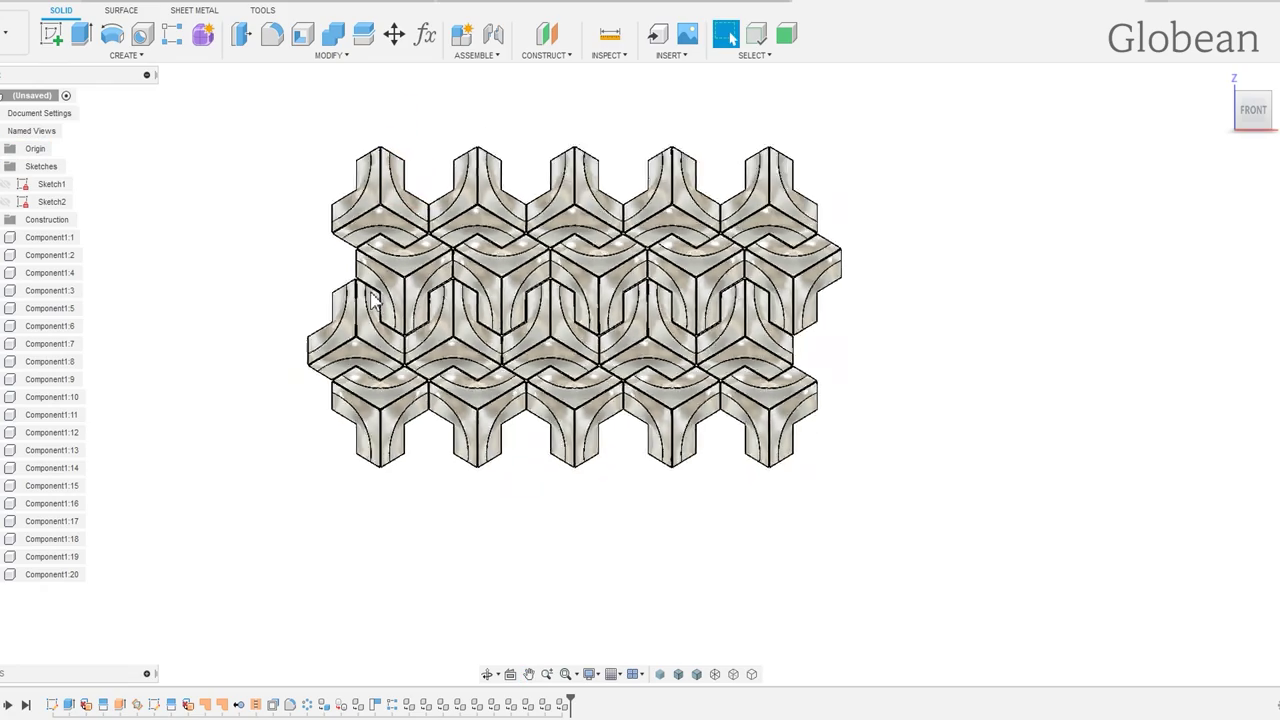
pyautogui.scroll(3, 291, 328)
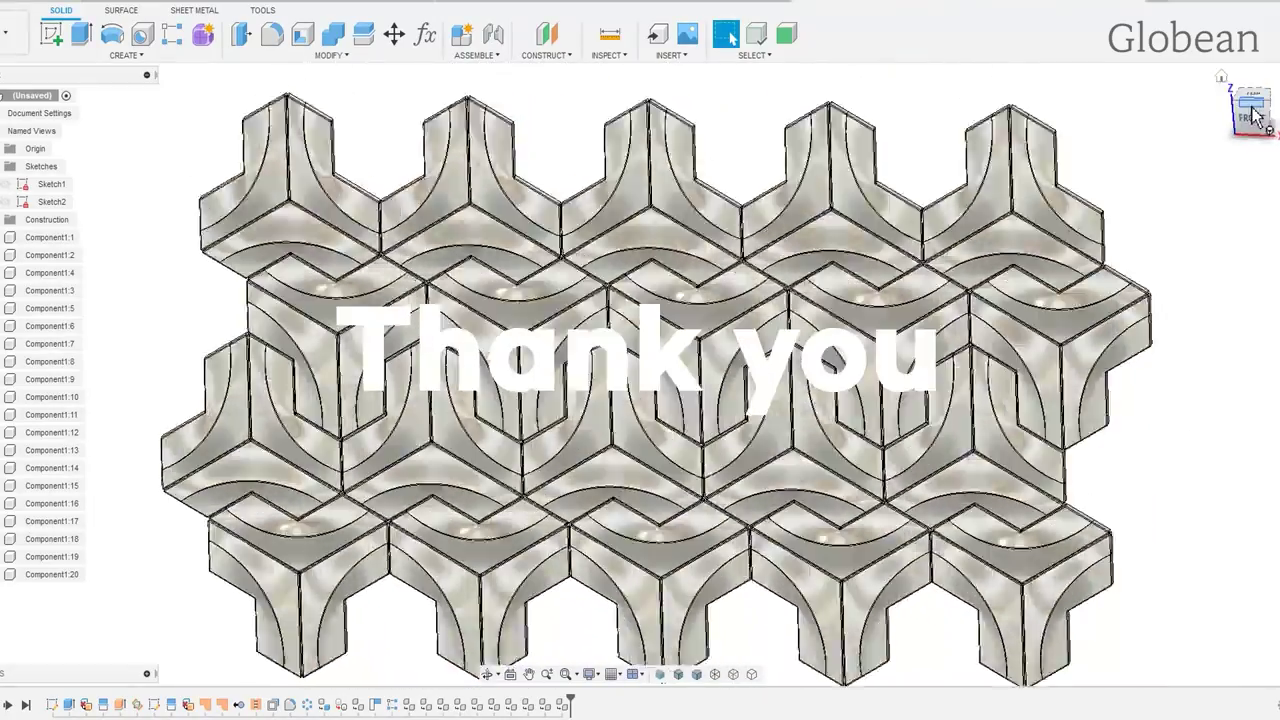
pyautogui.click(1252, 112)
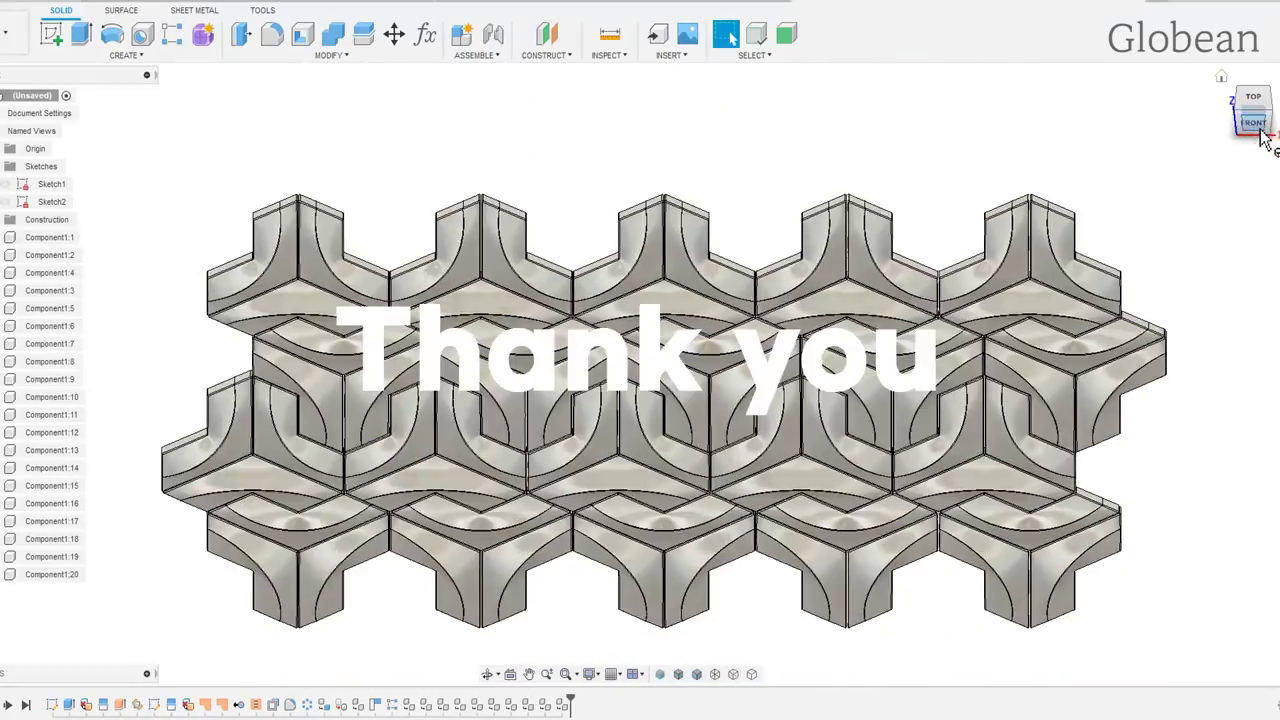